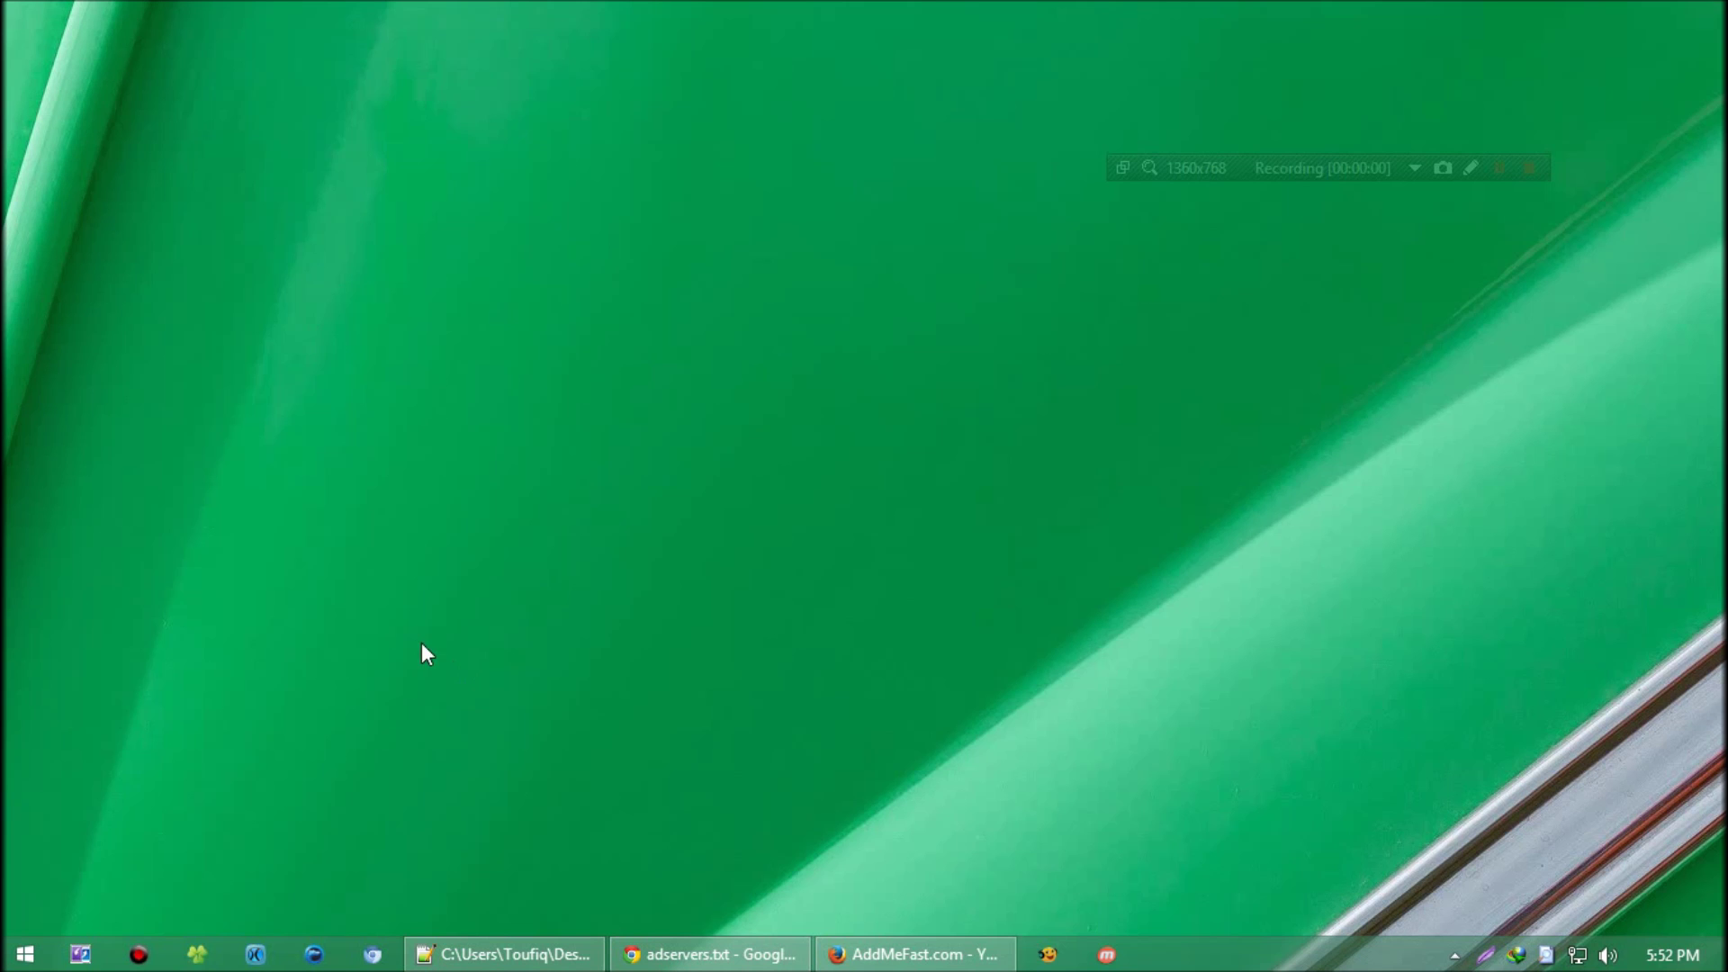
Launch Run from Start search and enter c:\Windows\System32\drivers\etc as the location
{"action": "left_click", "coordinate": [27, 954]}
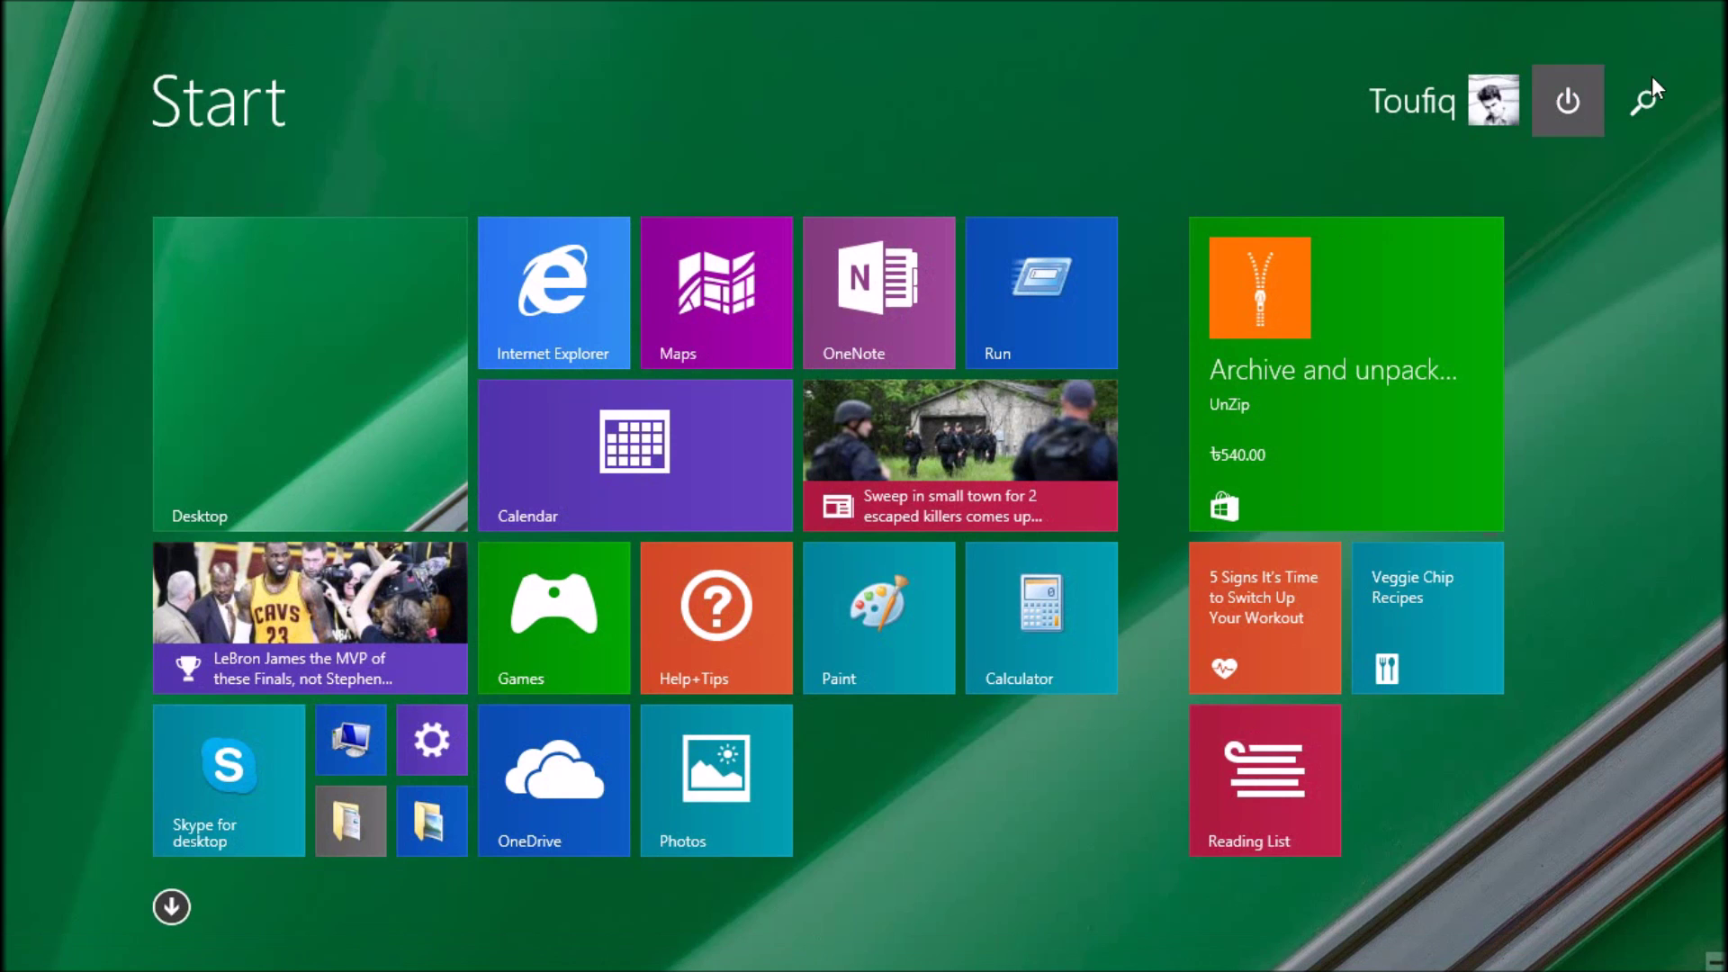
{"action": "left_click", "coordinate": [1643, 99]}
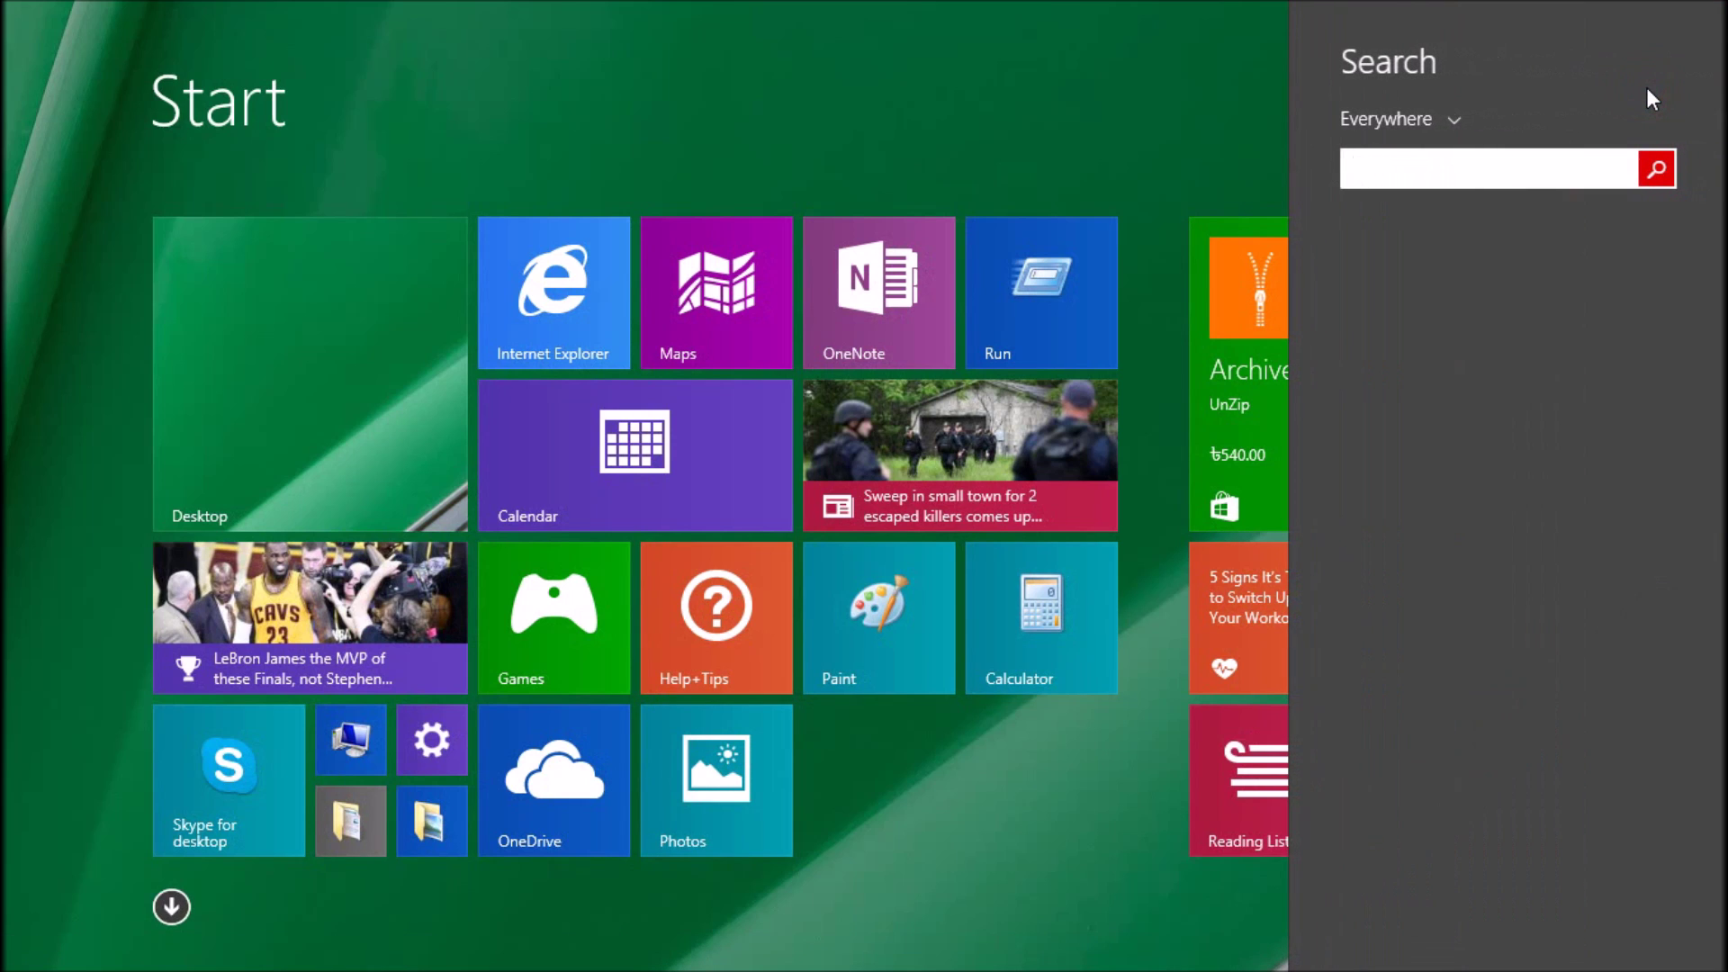
{"action": "type", "text": "run"}
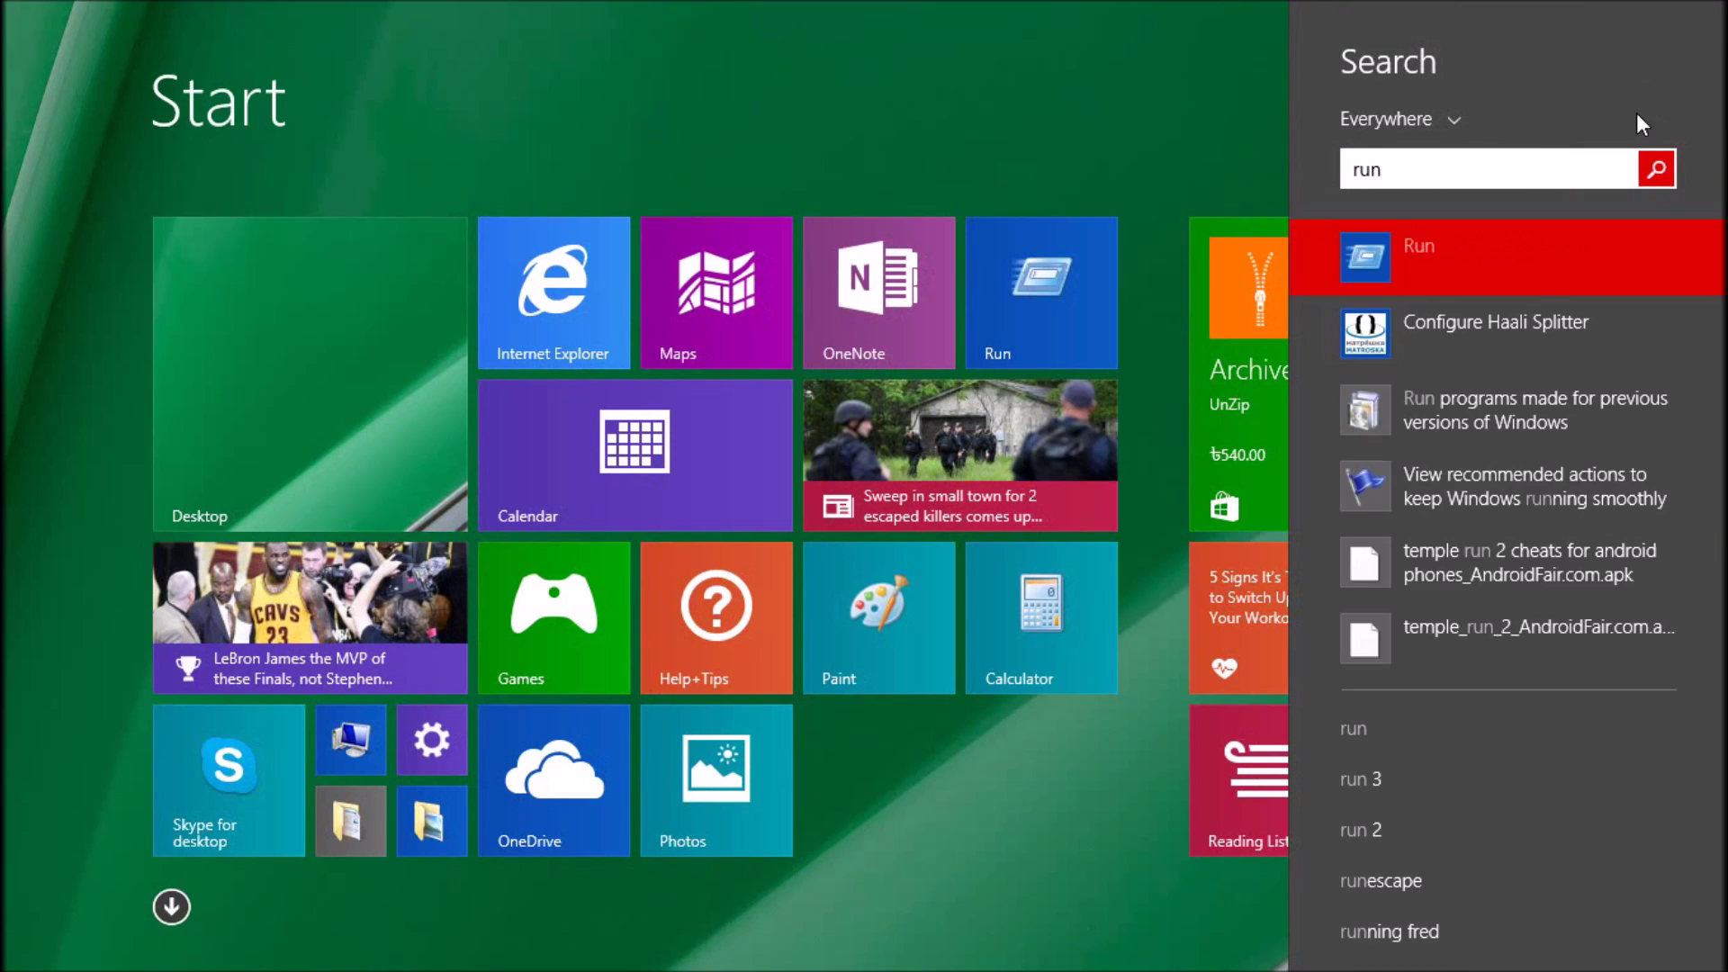
{"action": "left_click", "coordinate": [1464, 261]}
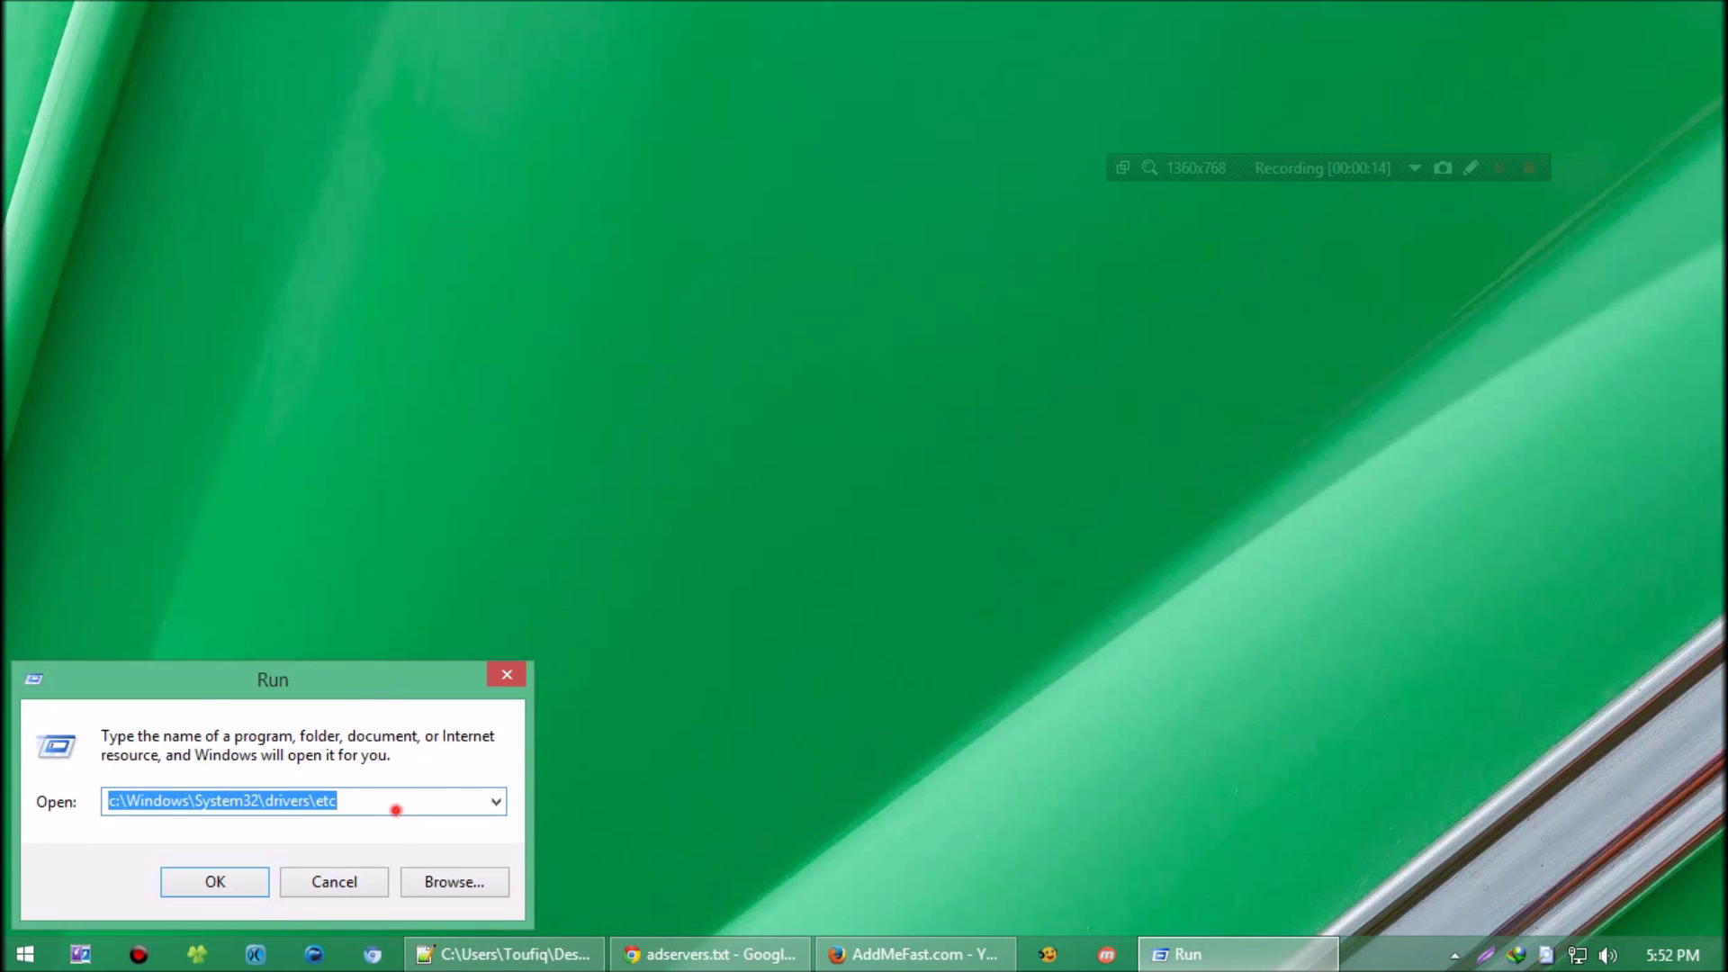
{"action": "left_click", "coordinate": [397, 805]}
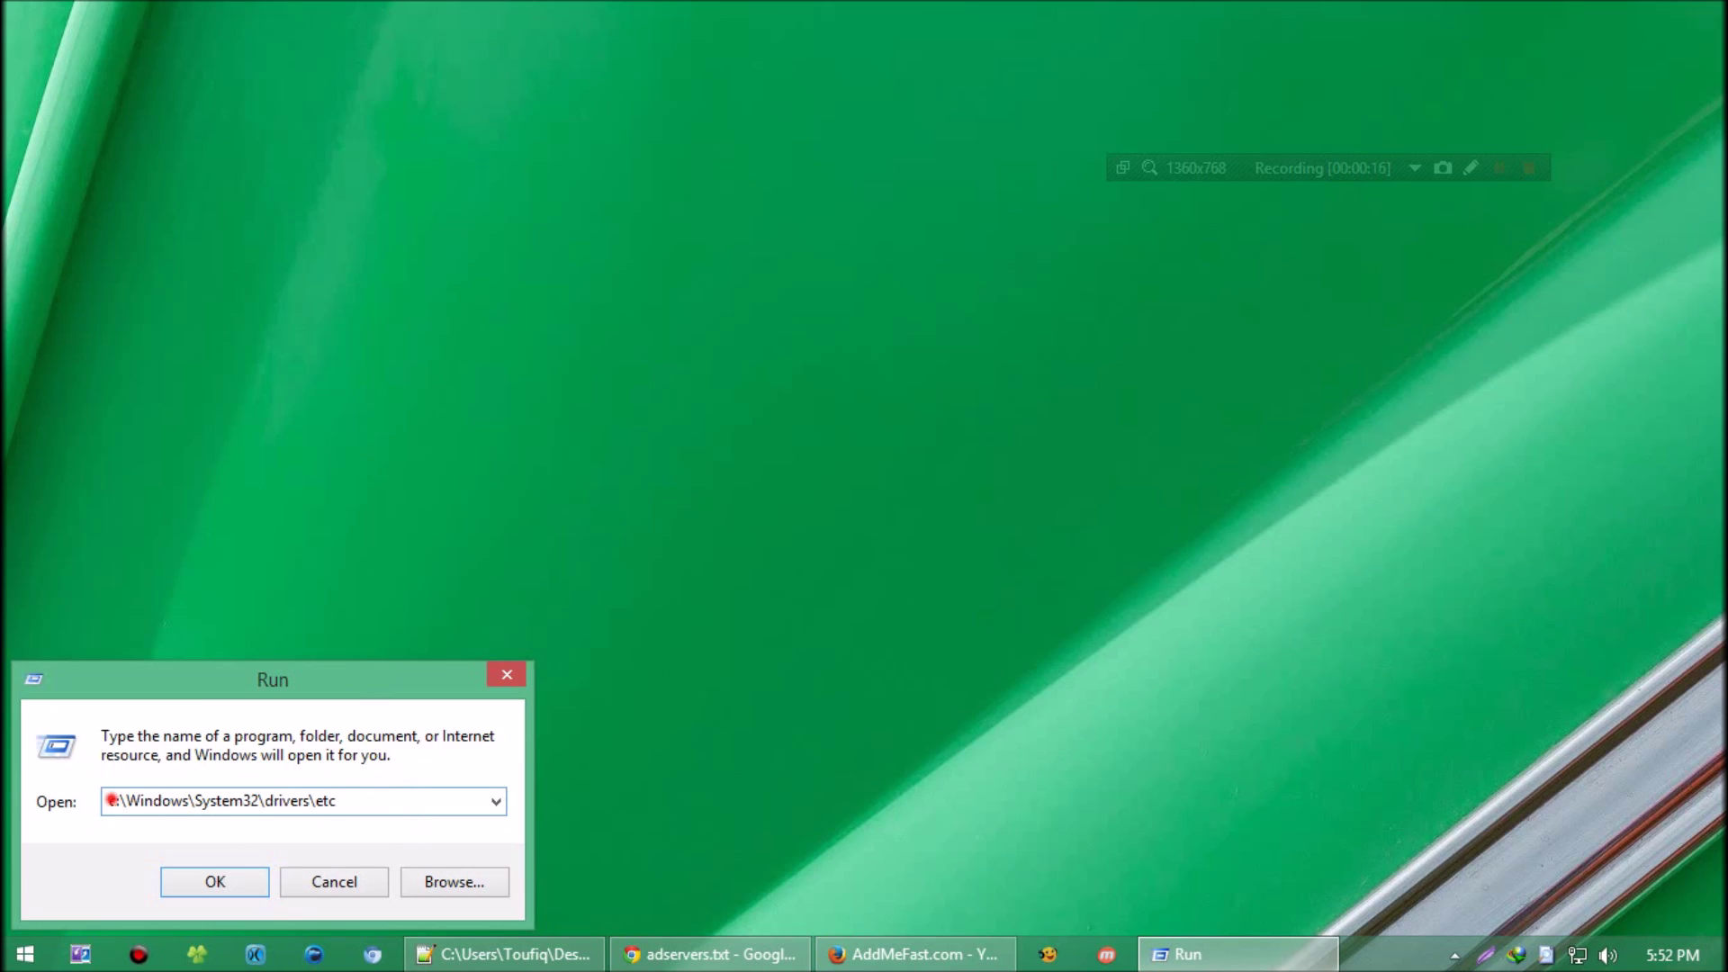
{"action": "left_click_drag", "start_coordinate": [108, 800], "coordinate": [333, 800]}
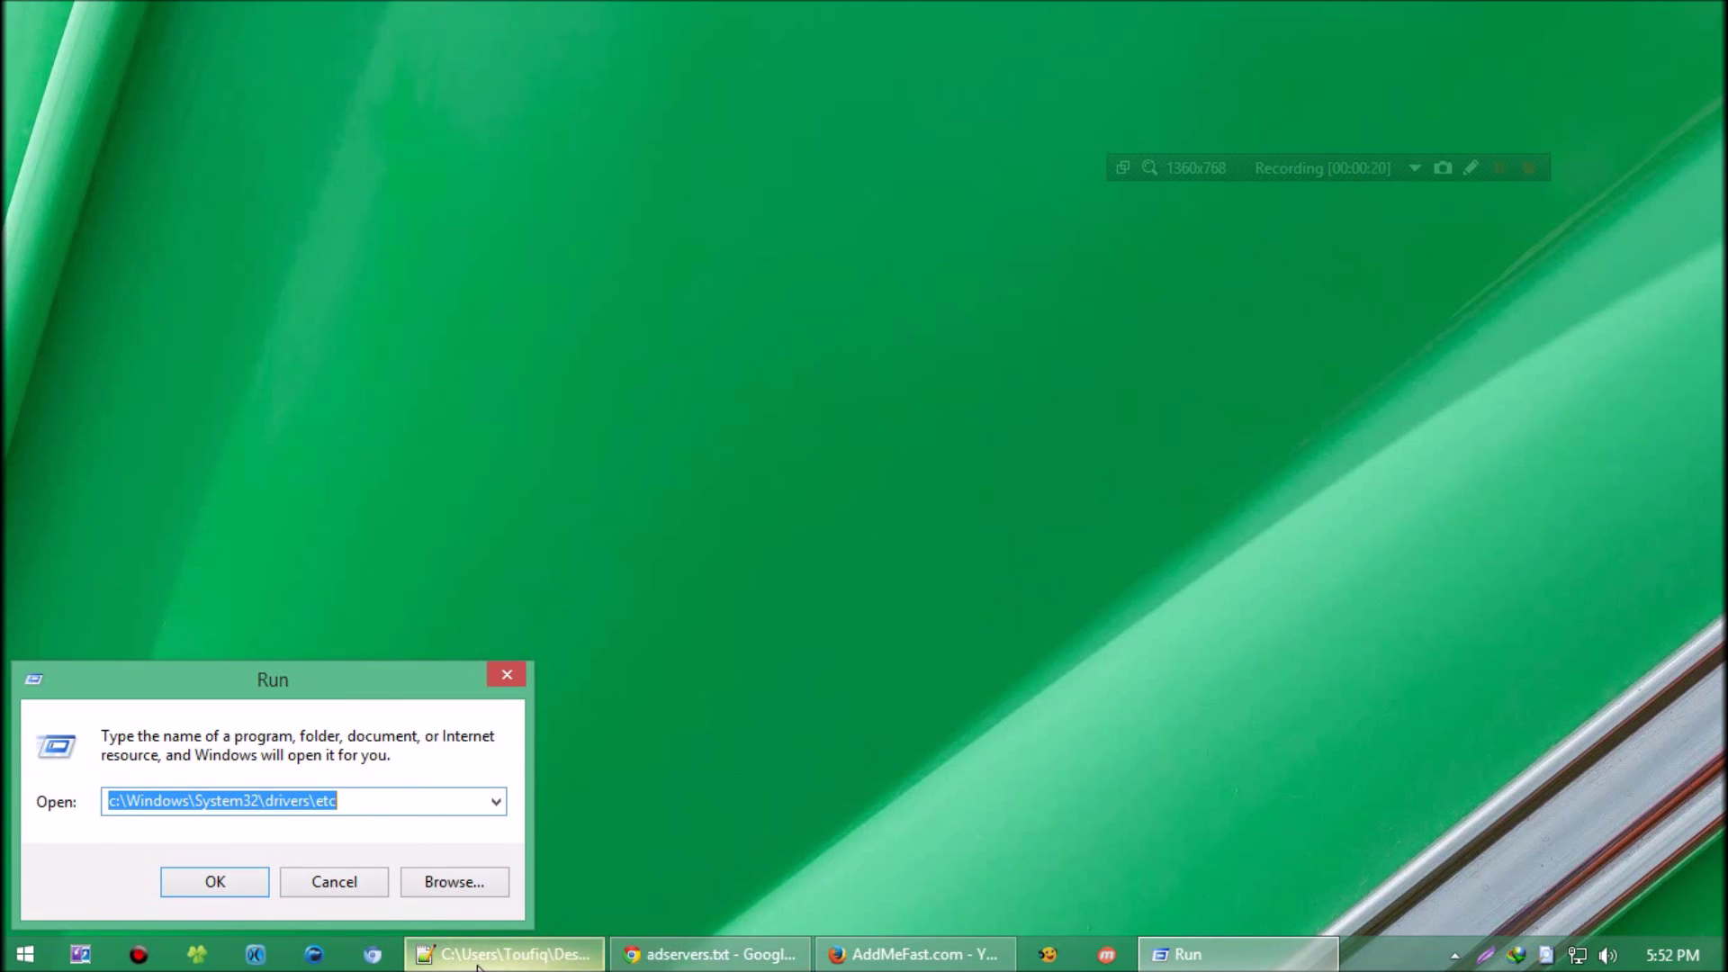
Open the drivers\etc folder and try opening hosts, dismissing the program chooser
{"action": "mouse_move", "coordinate": [478, 966]}
{"action": "left_click", "coordinate": [213, 881]}
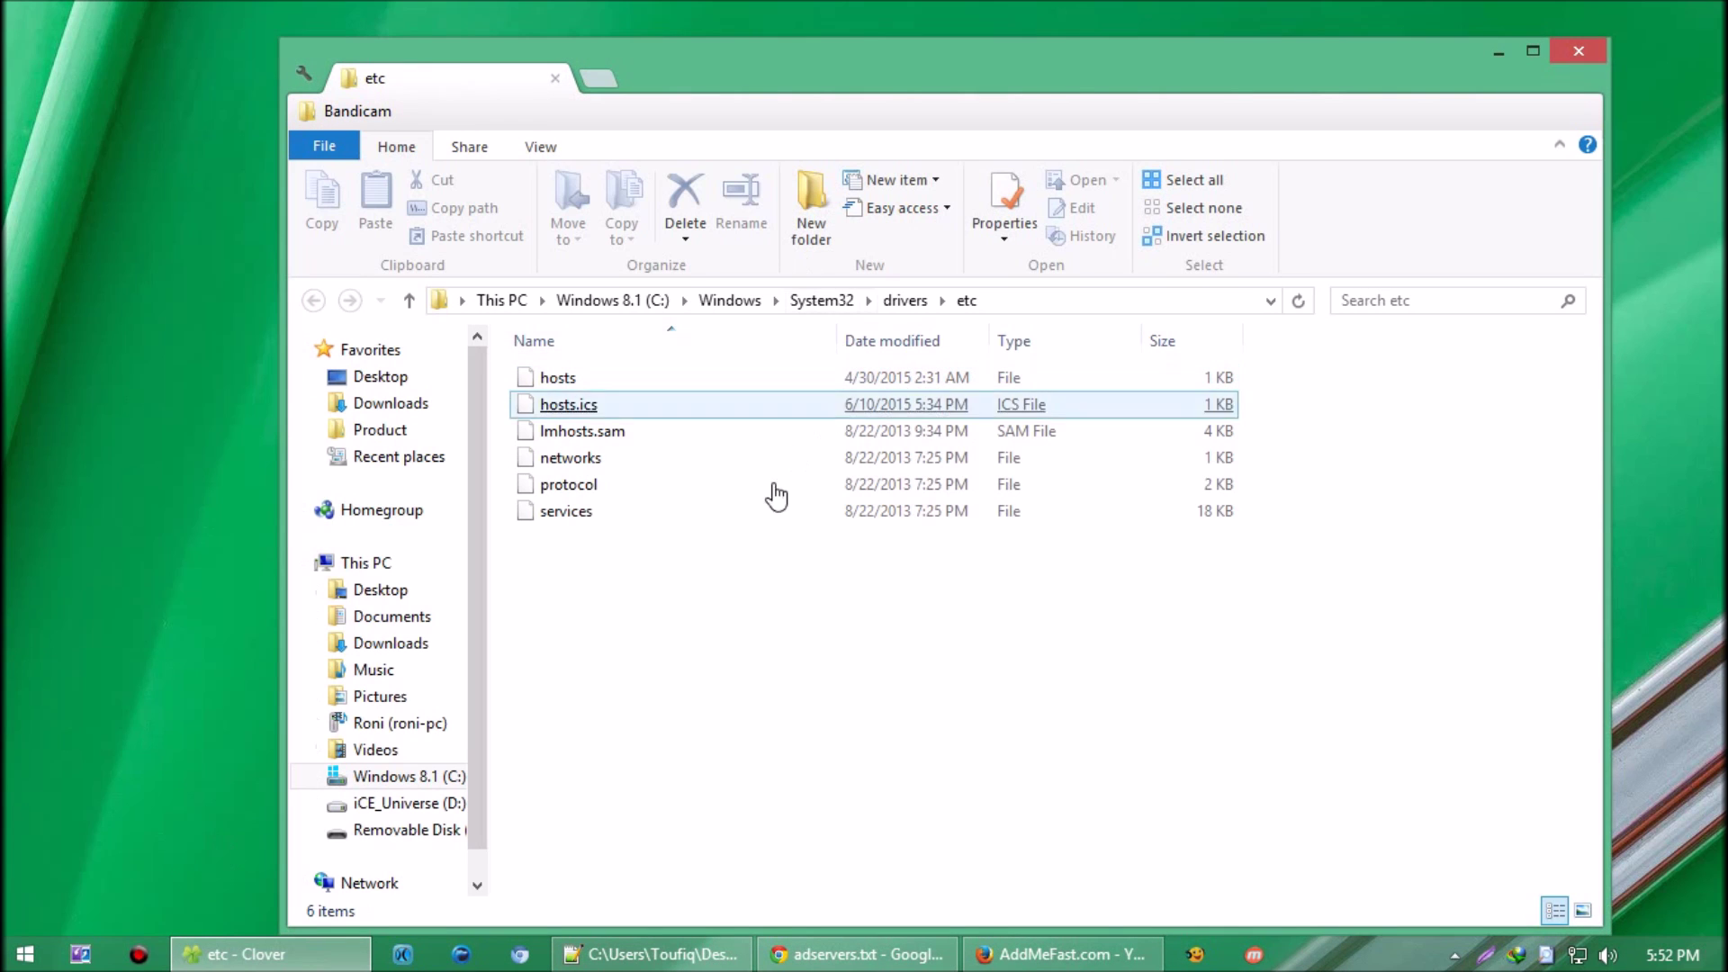
{"action": "left_click", "coordinate": [572, 383]}
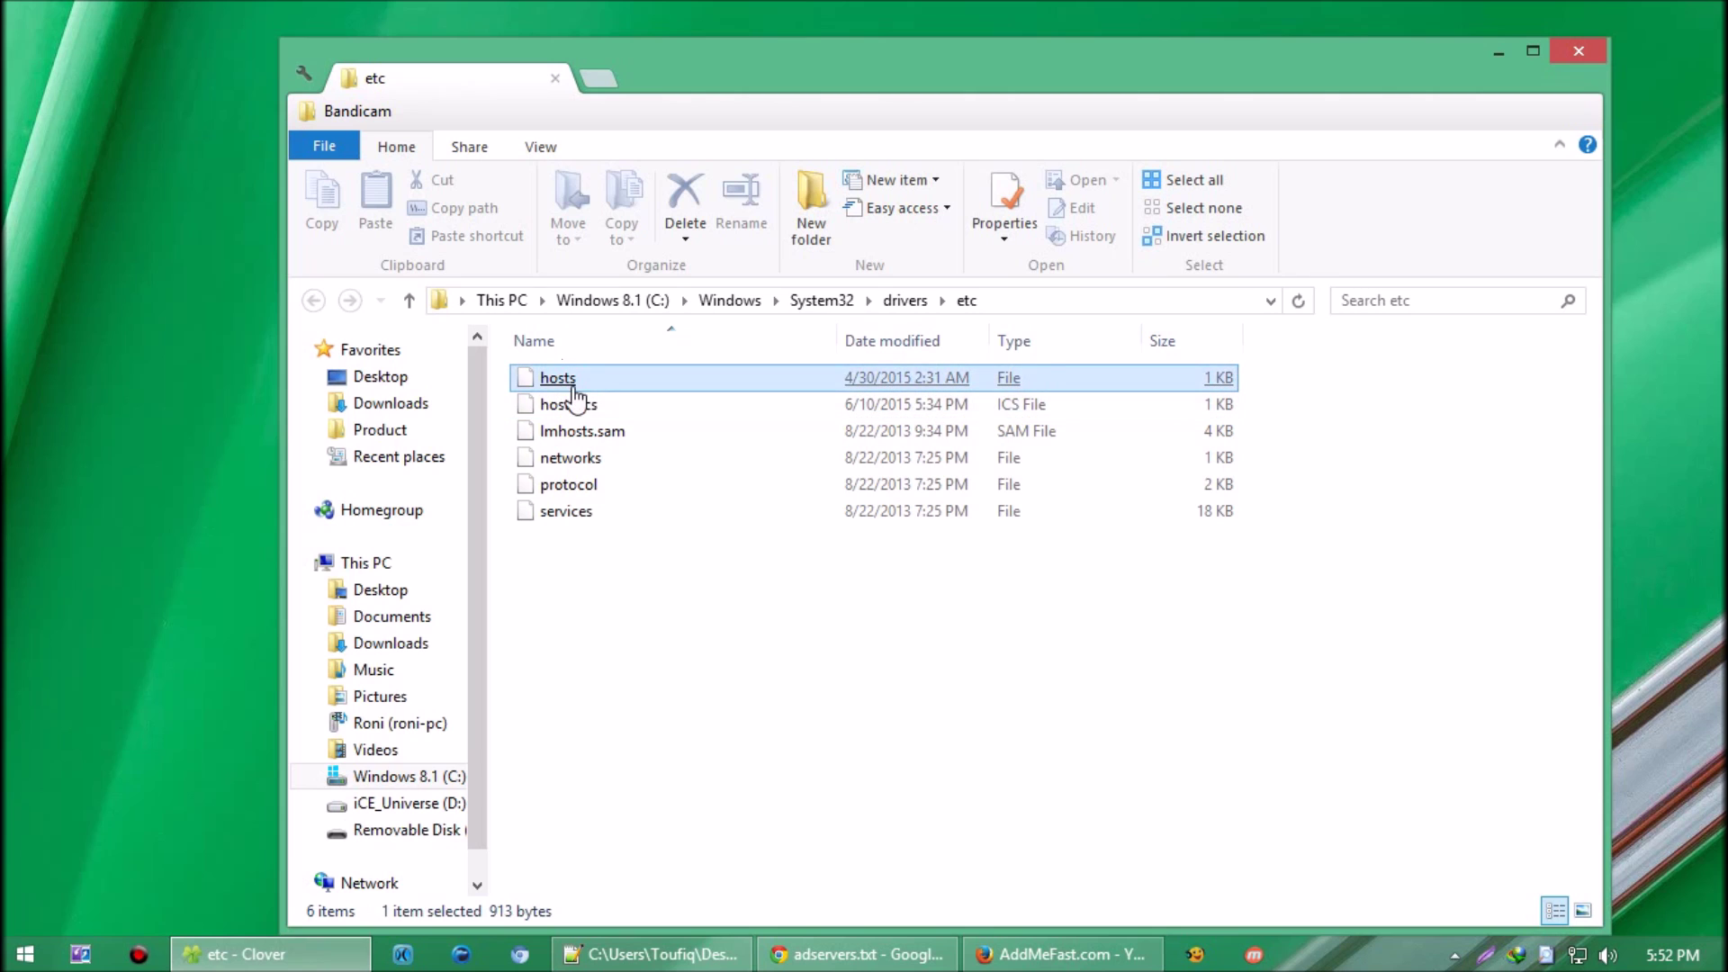
{"action": "double_click", "coordinate": [581, 383]}
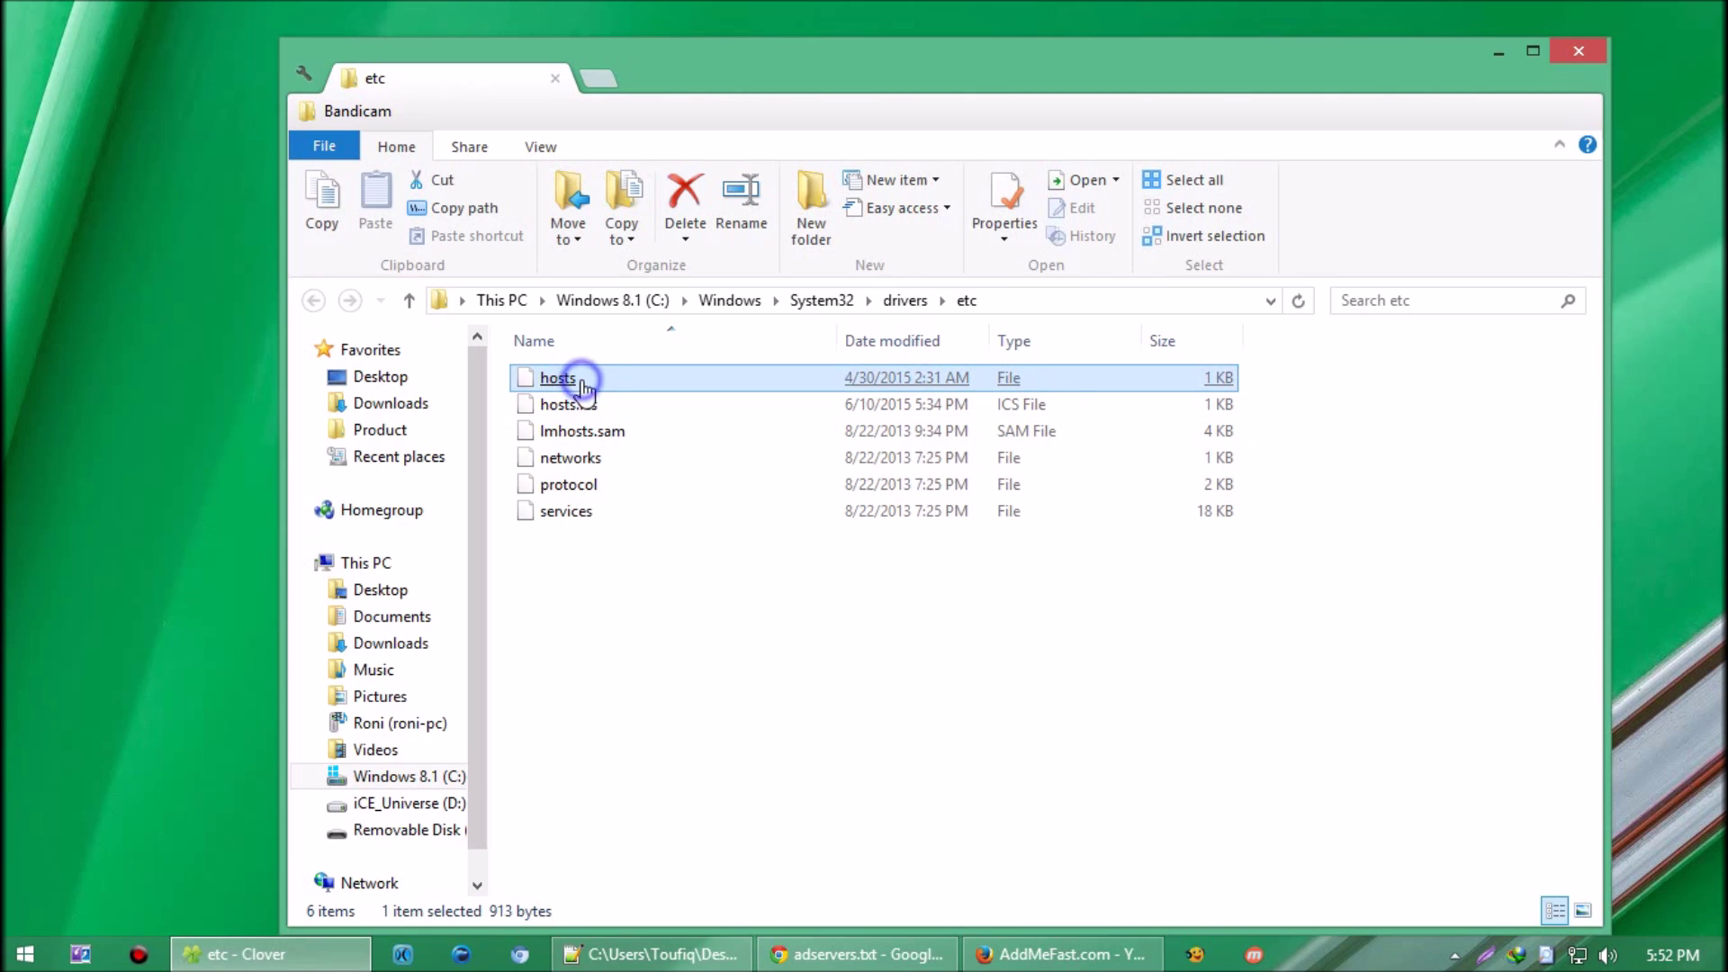
{"action": "right_click", "coordinate": [582, 380]}
{"action": "left_click", "coordinate": [1311, 771]}
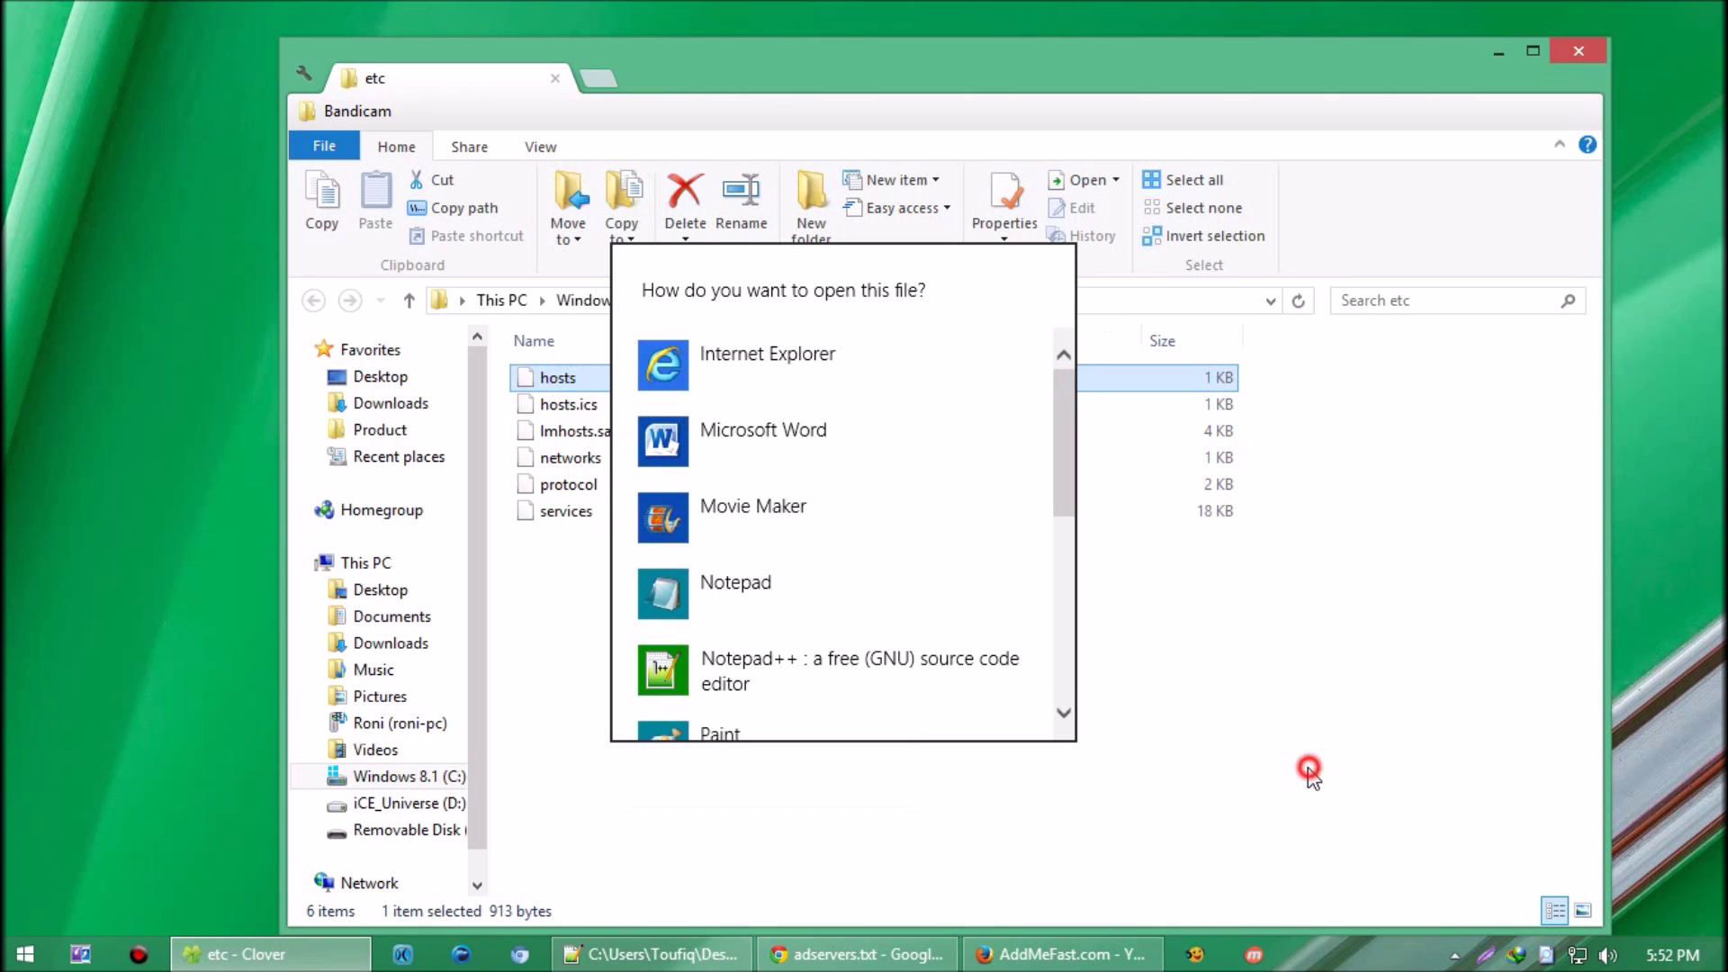
Open the hosts file's Security properties and start editing the Users group's permissions
{"action": "right_click", "coordinate": [668, 373]}
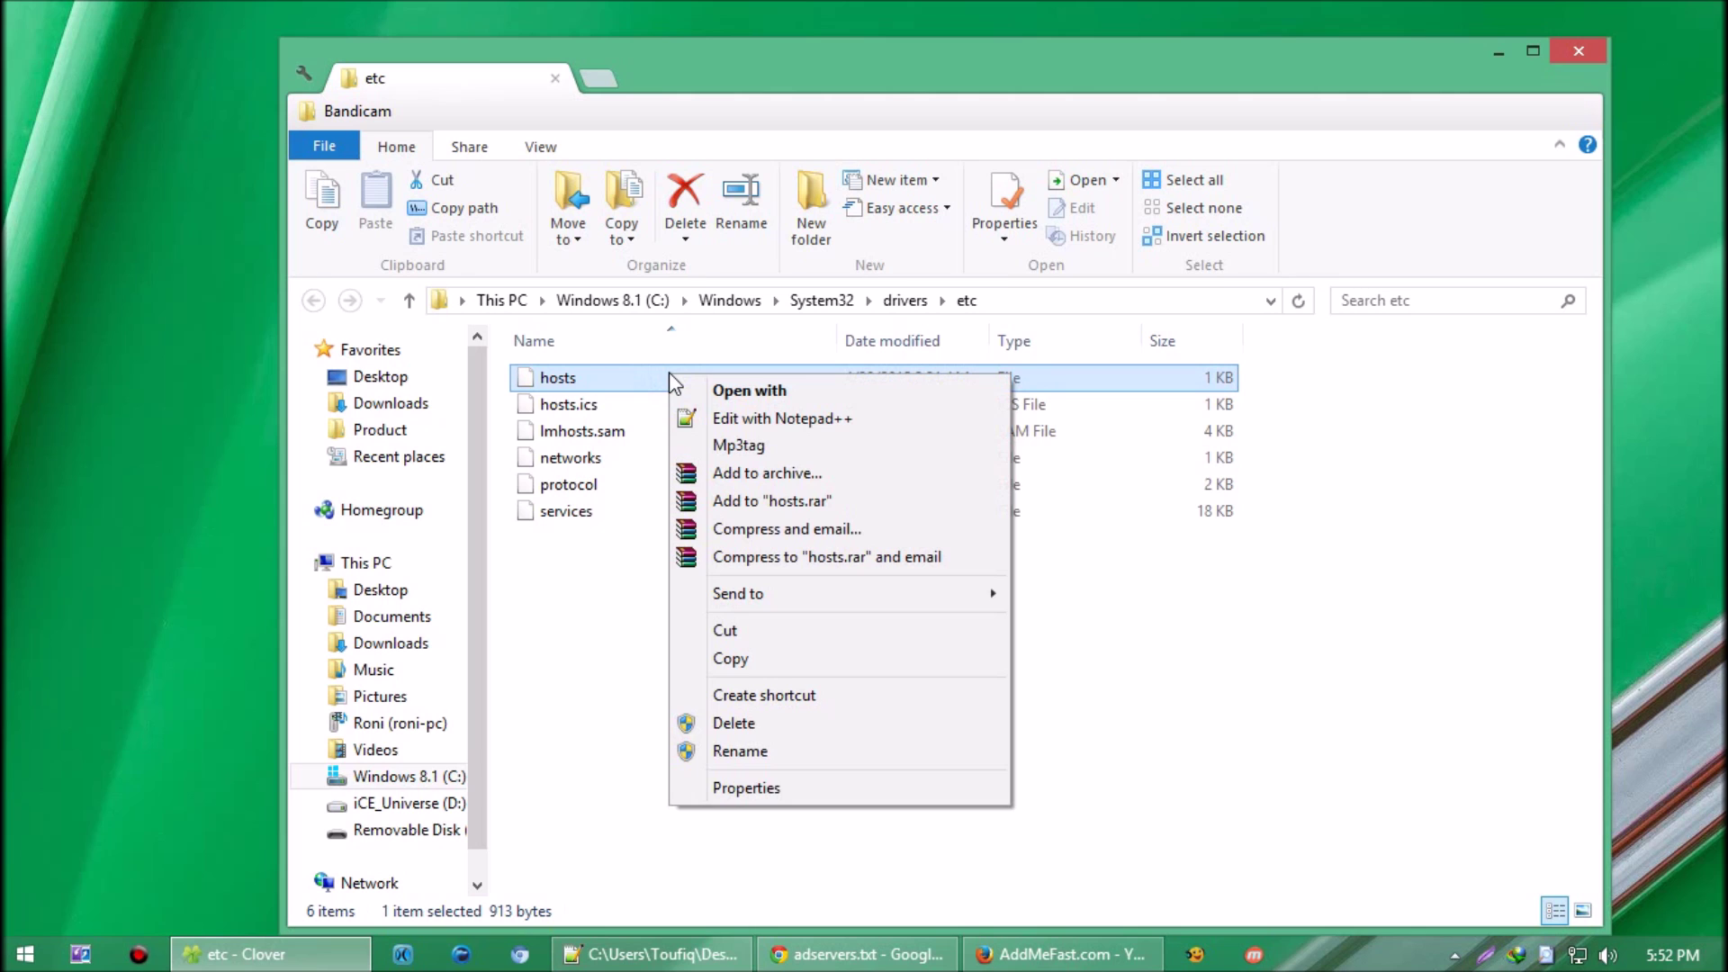
{"action": "left_click", "coordinate": [782, 791]}
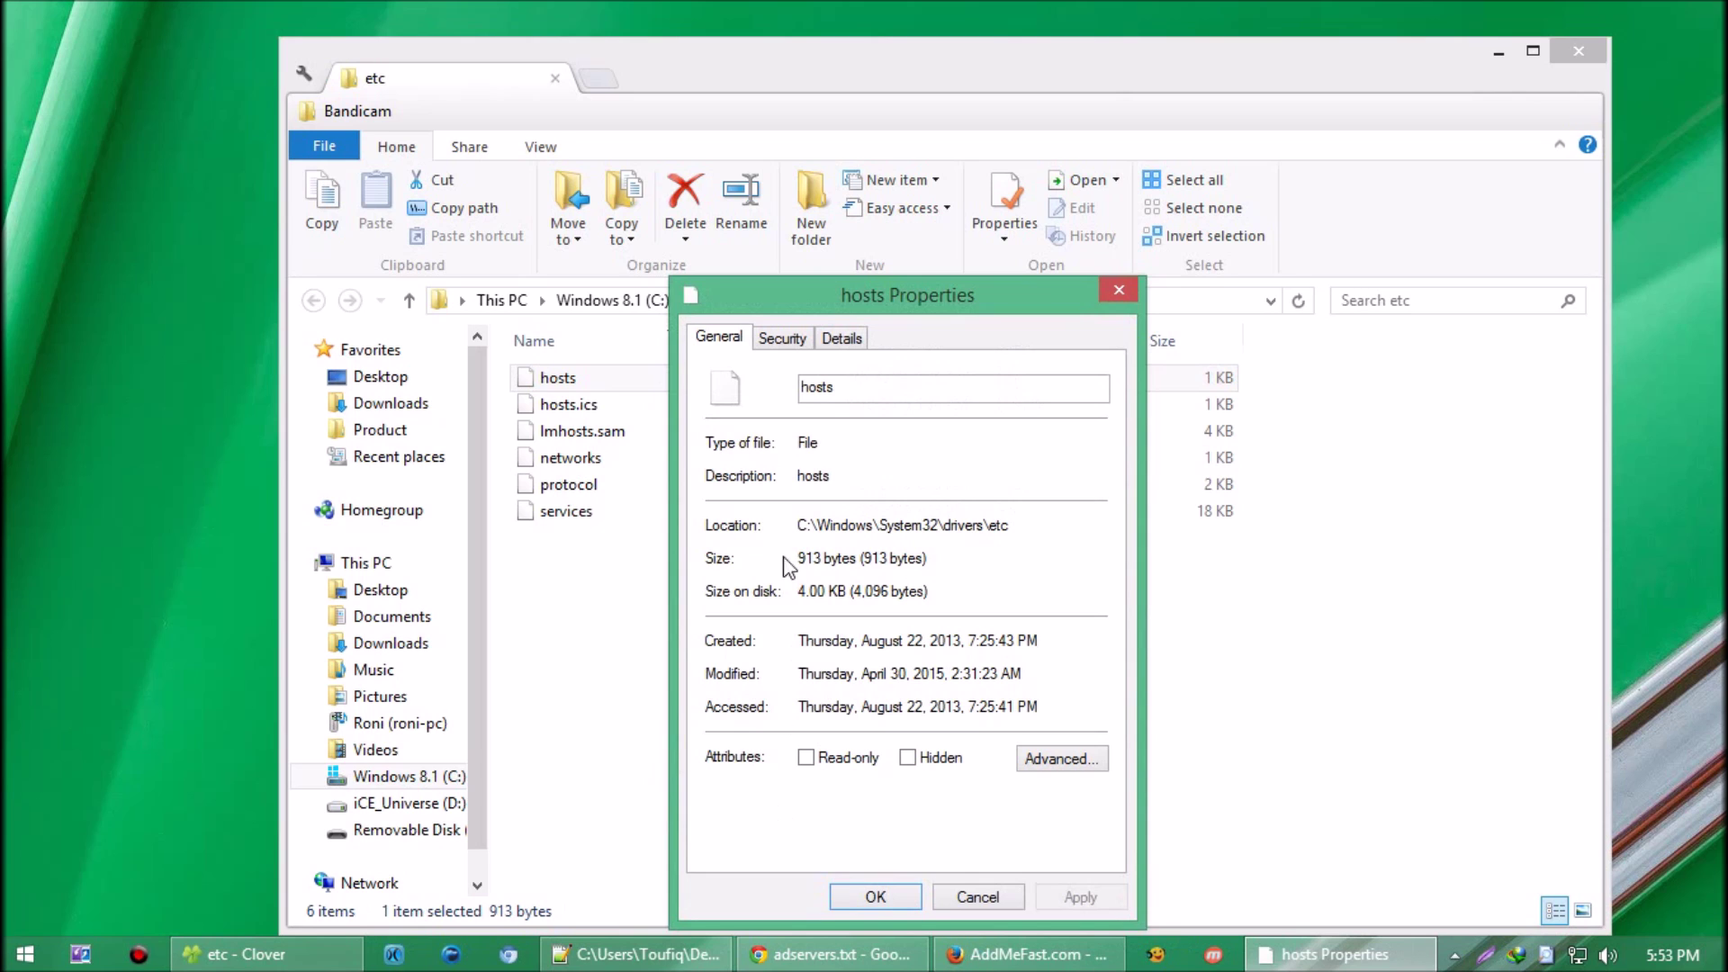
{"action": "left_click", "coordinate": [782, 339]}
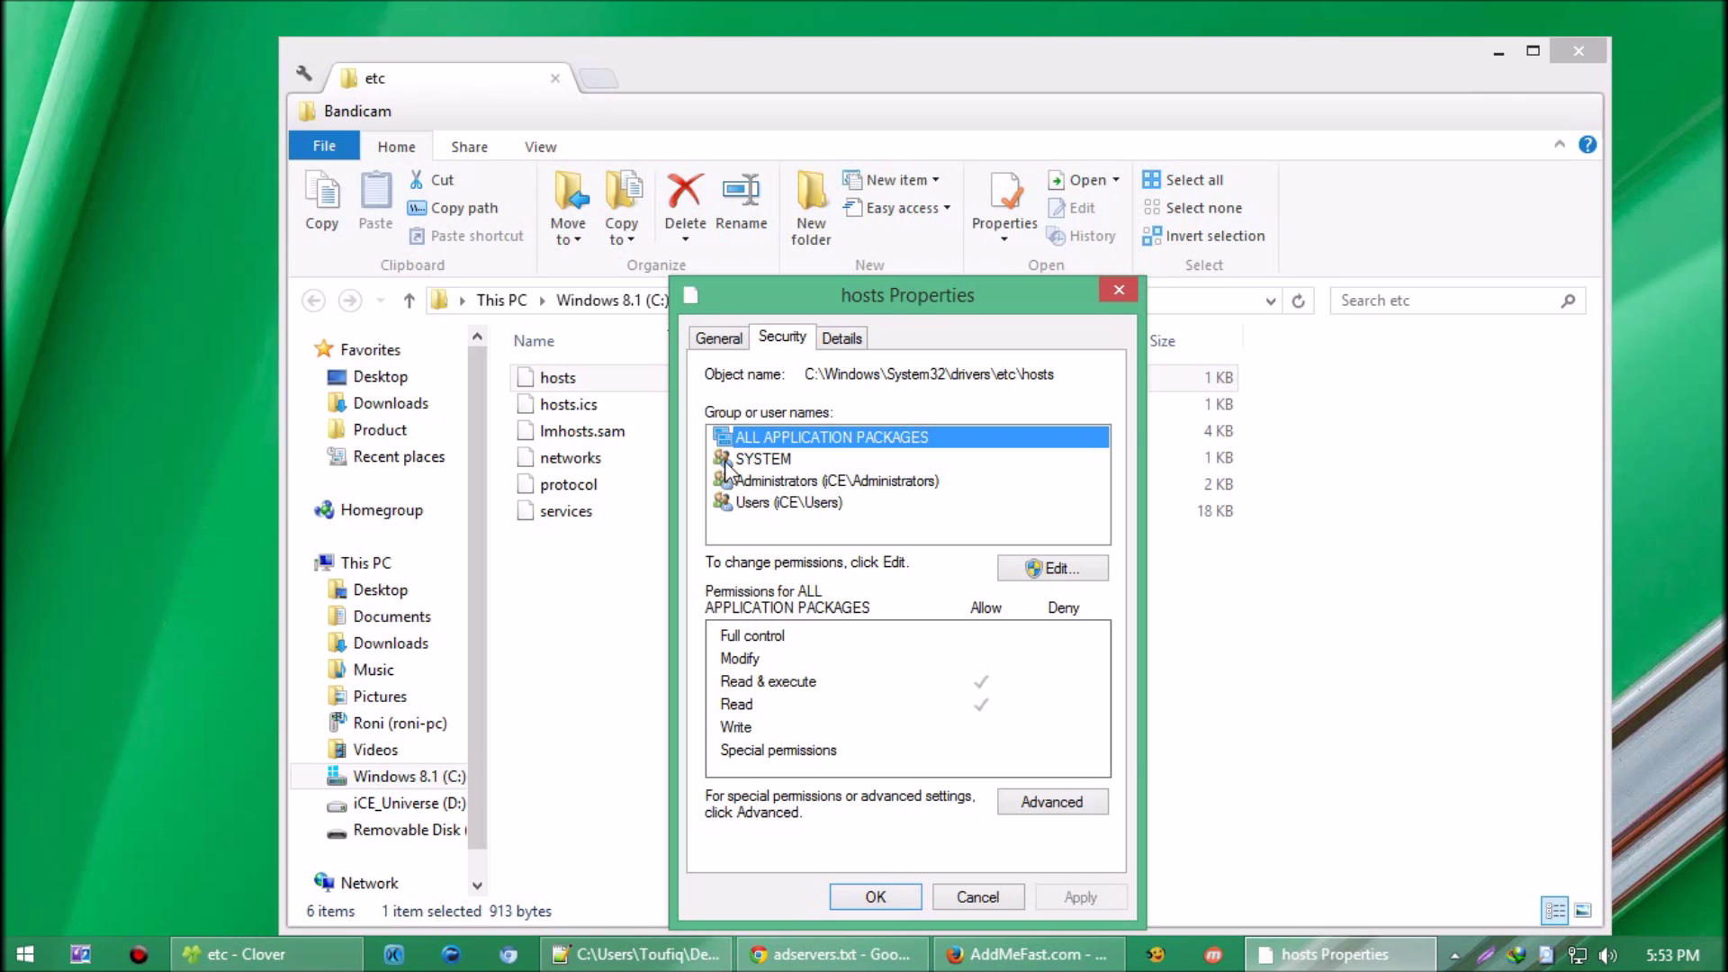
{"action": "left_click", "coordinate": [776, 505]}
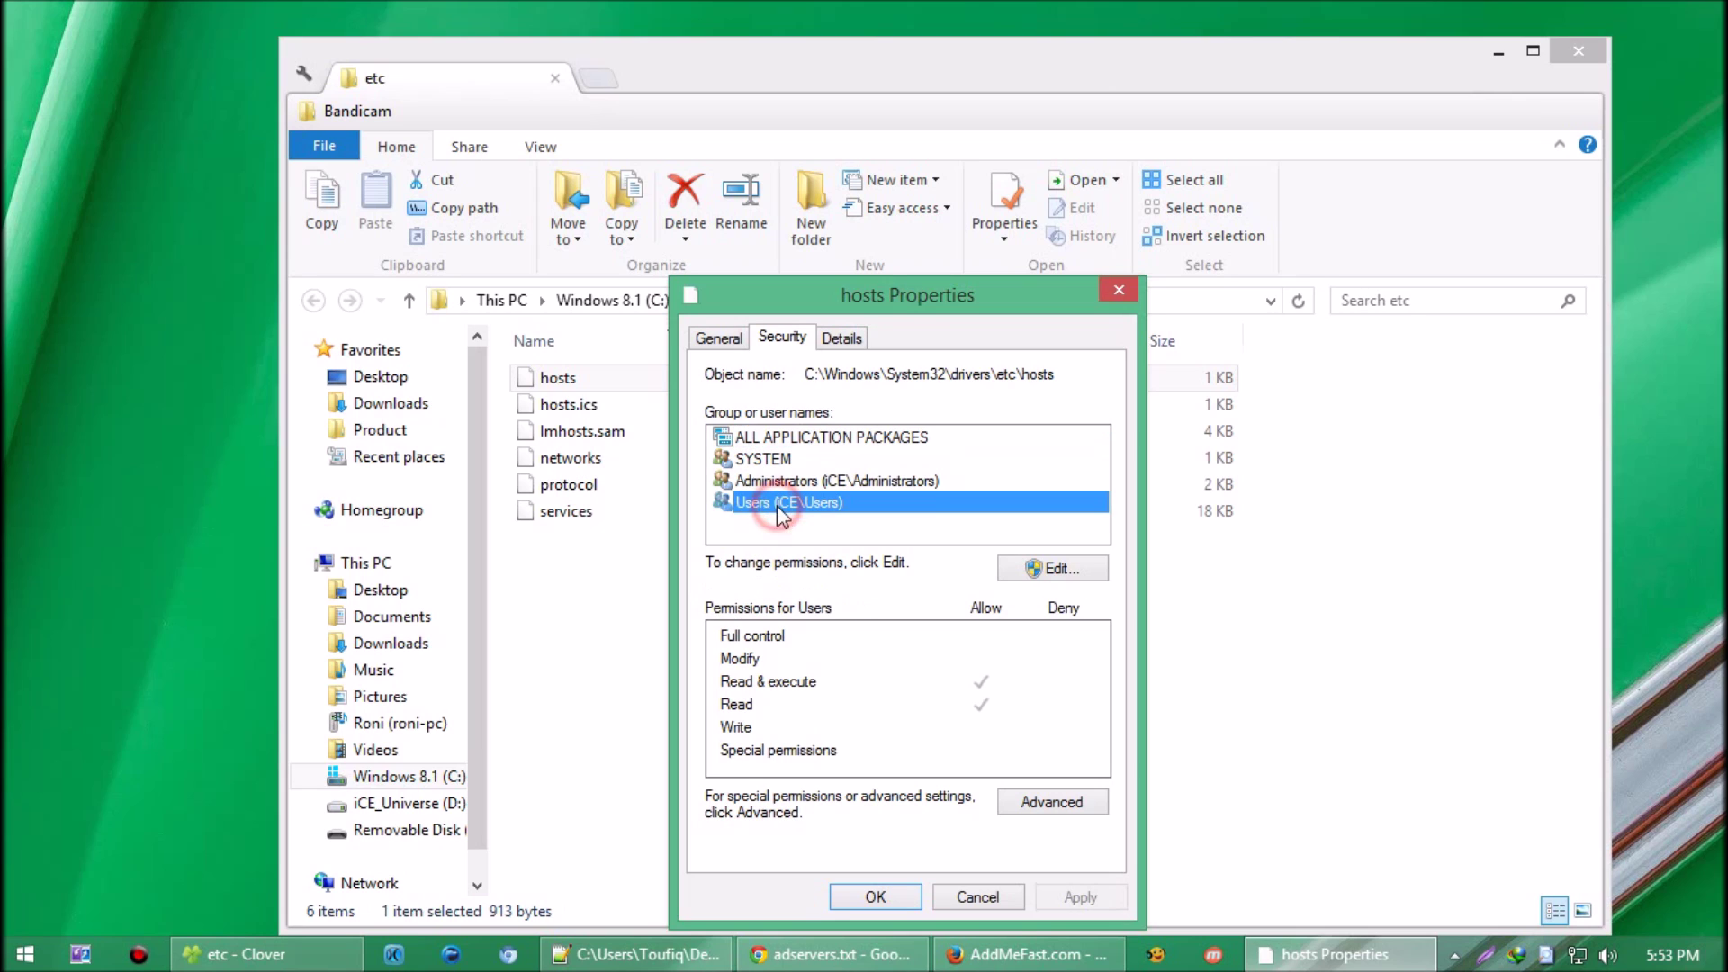
{"action": "left_click", "coordinate": [1073, 568]}
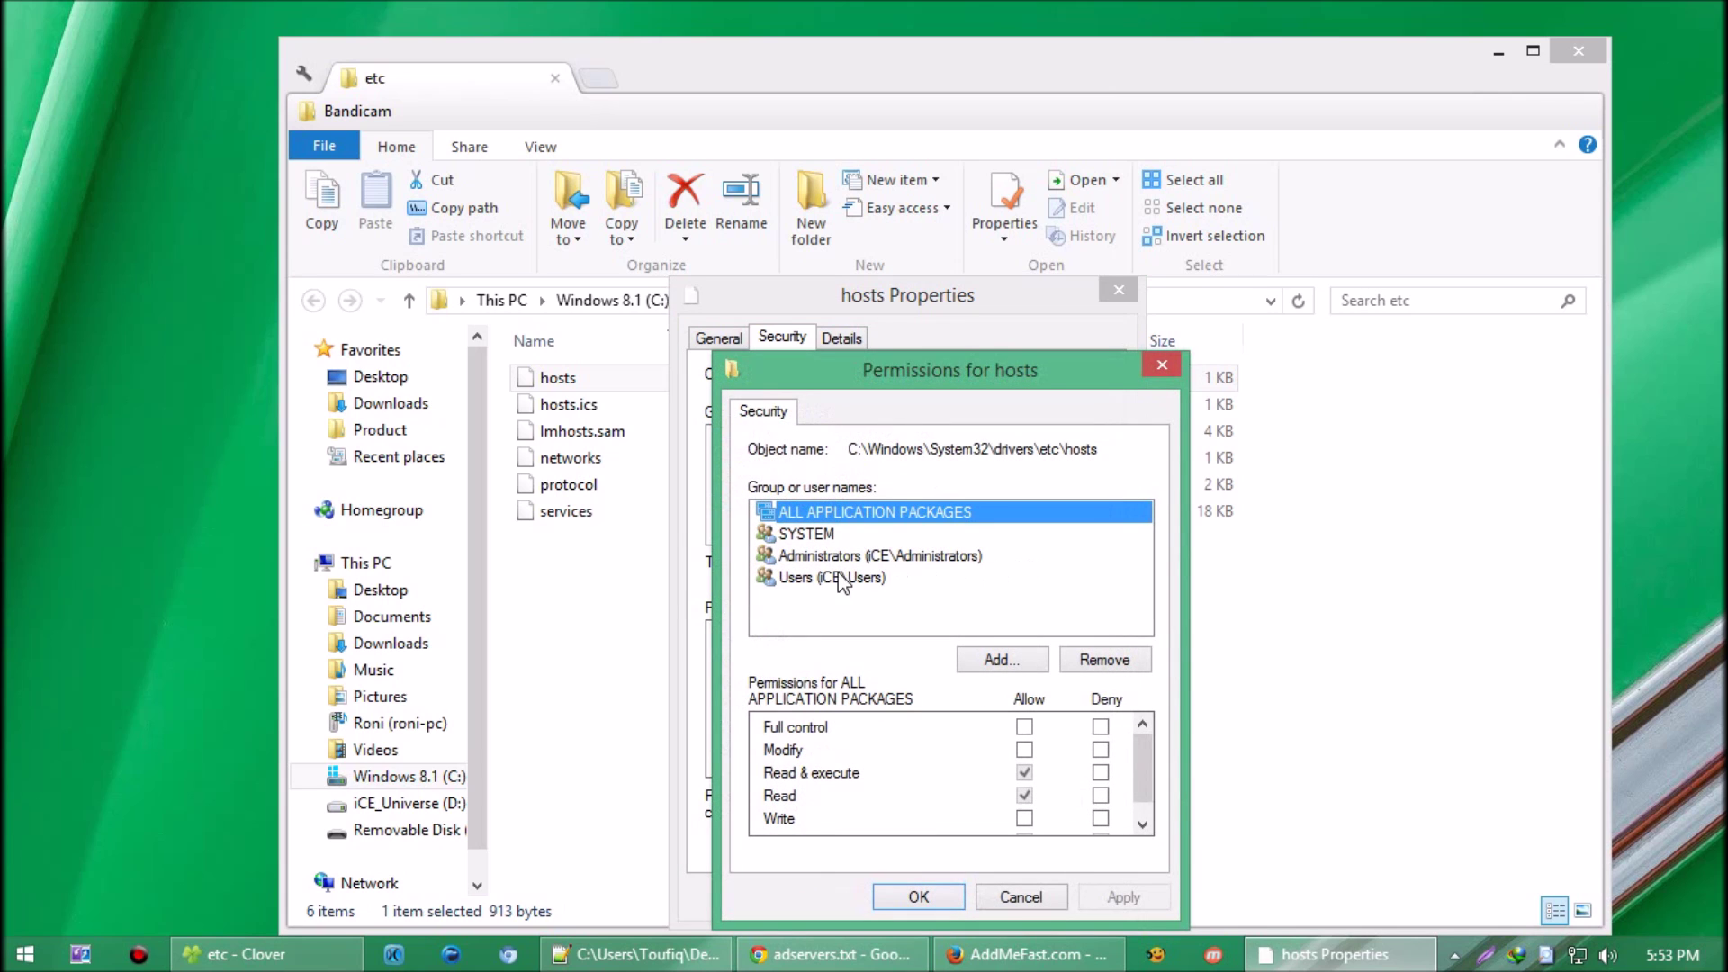
Allow the Users group Full control of hosts and confirm the system-folder warning
{"action": "left_click", "coordinate": [841, 580]}
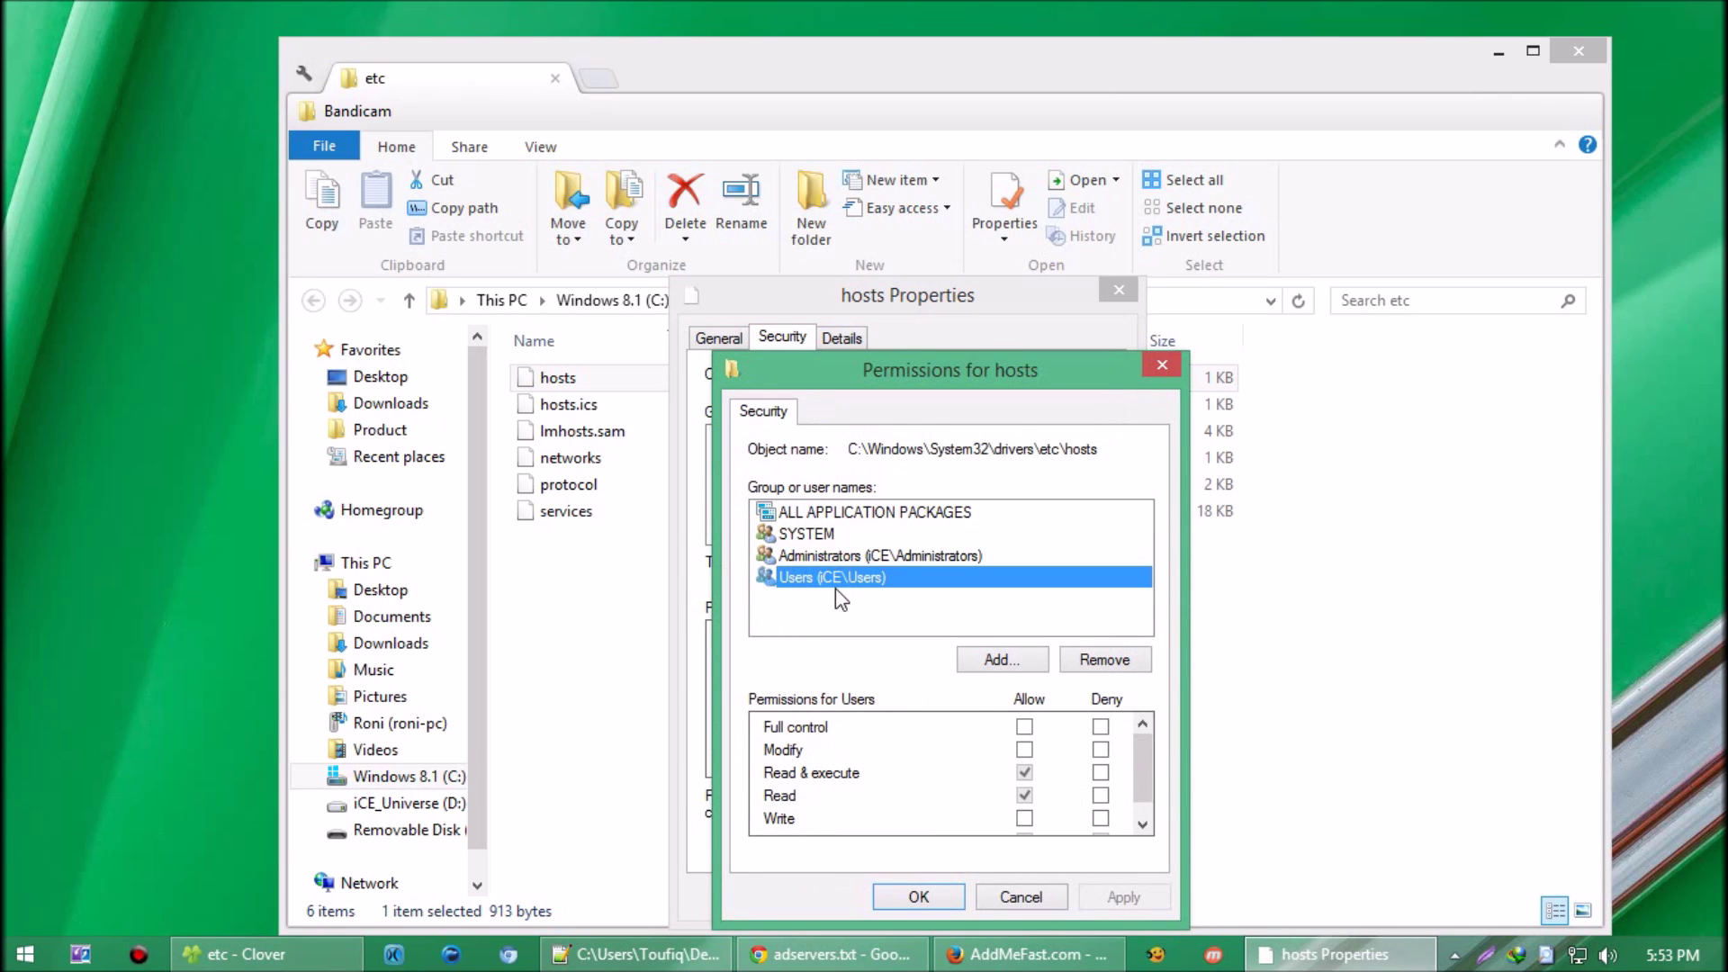
{"action": "left_click", "coordinate": [1024, 726]}
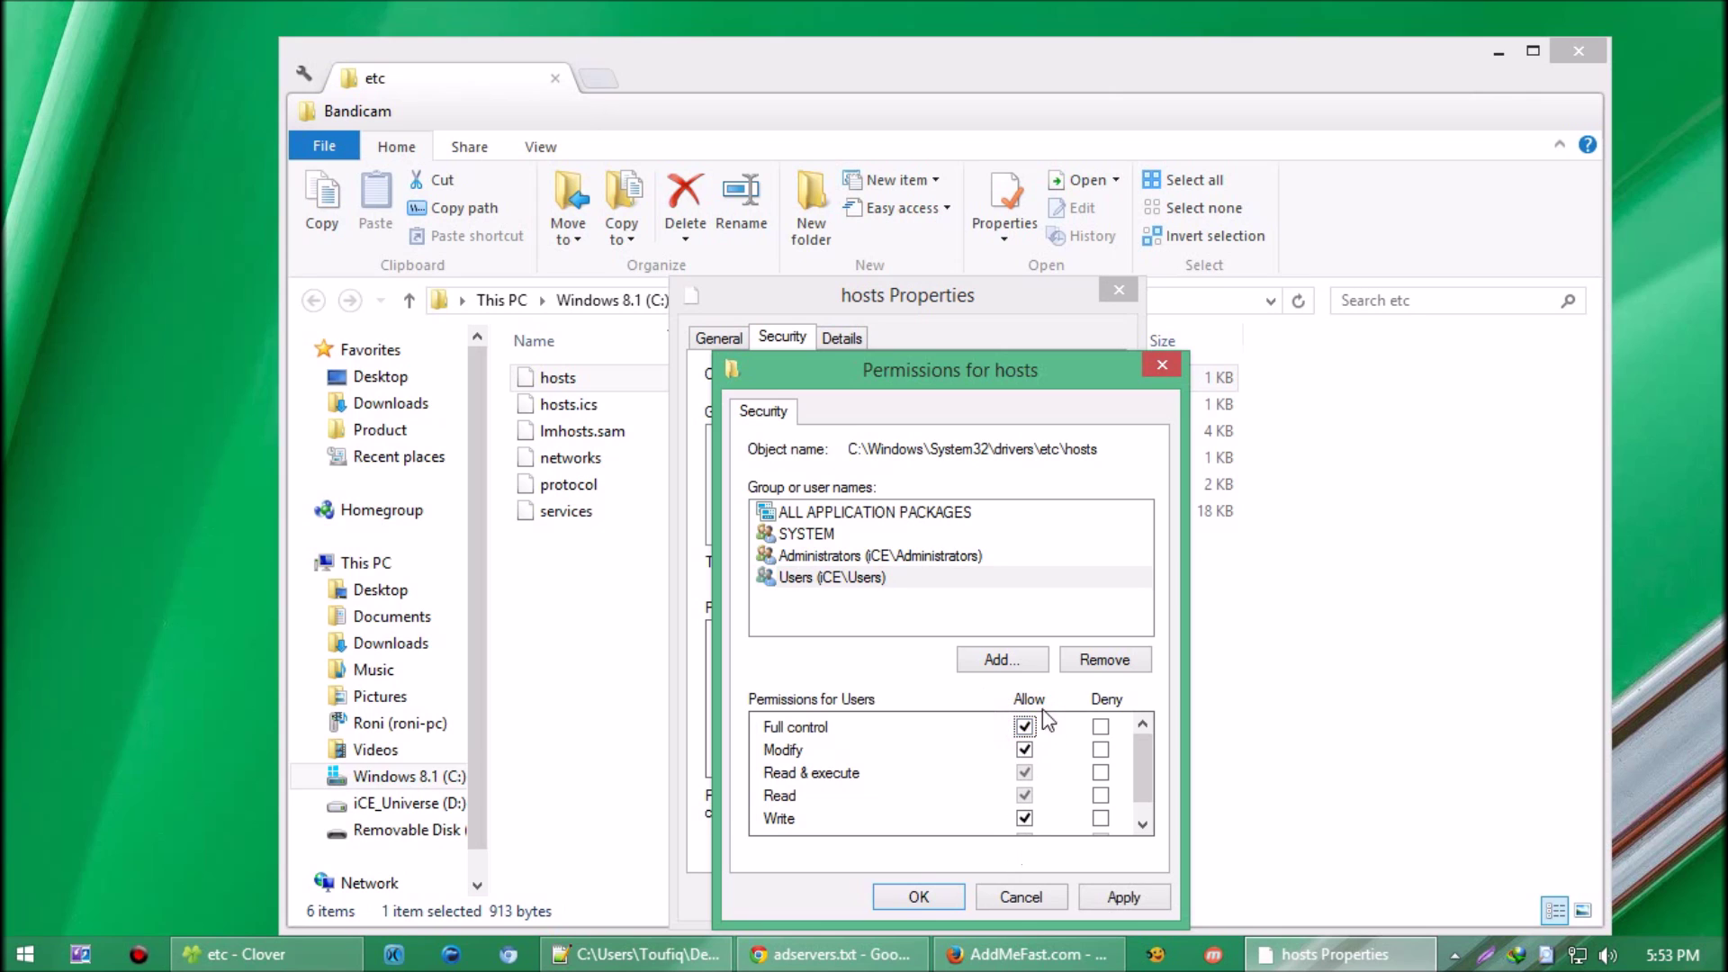
{"action": "left_click", "coordinate": [912, 898]}
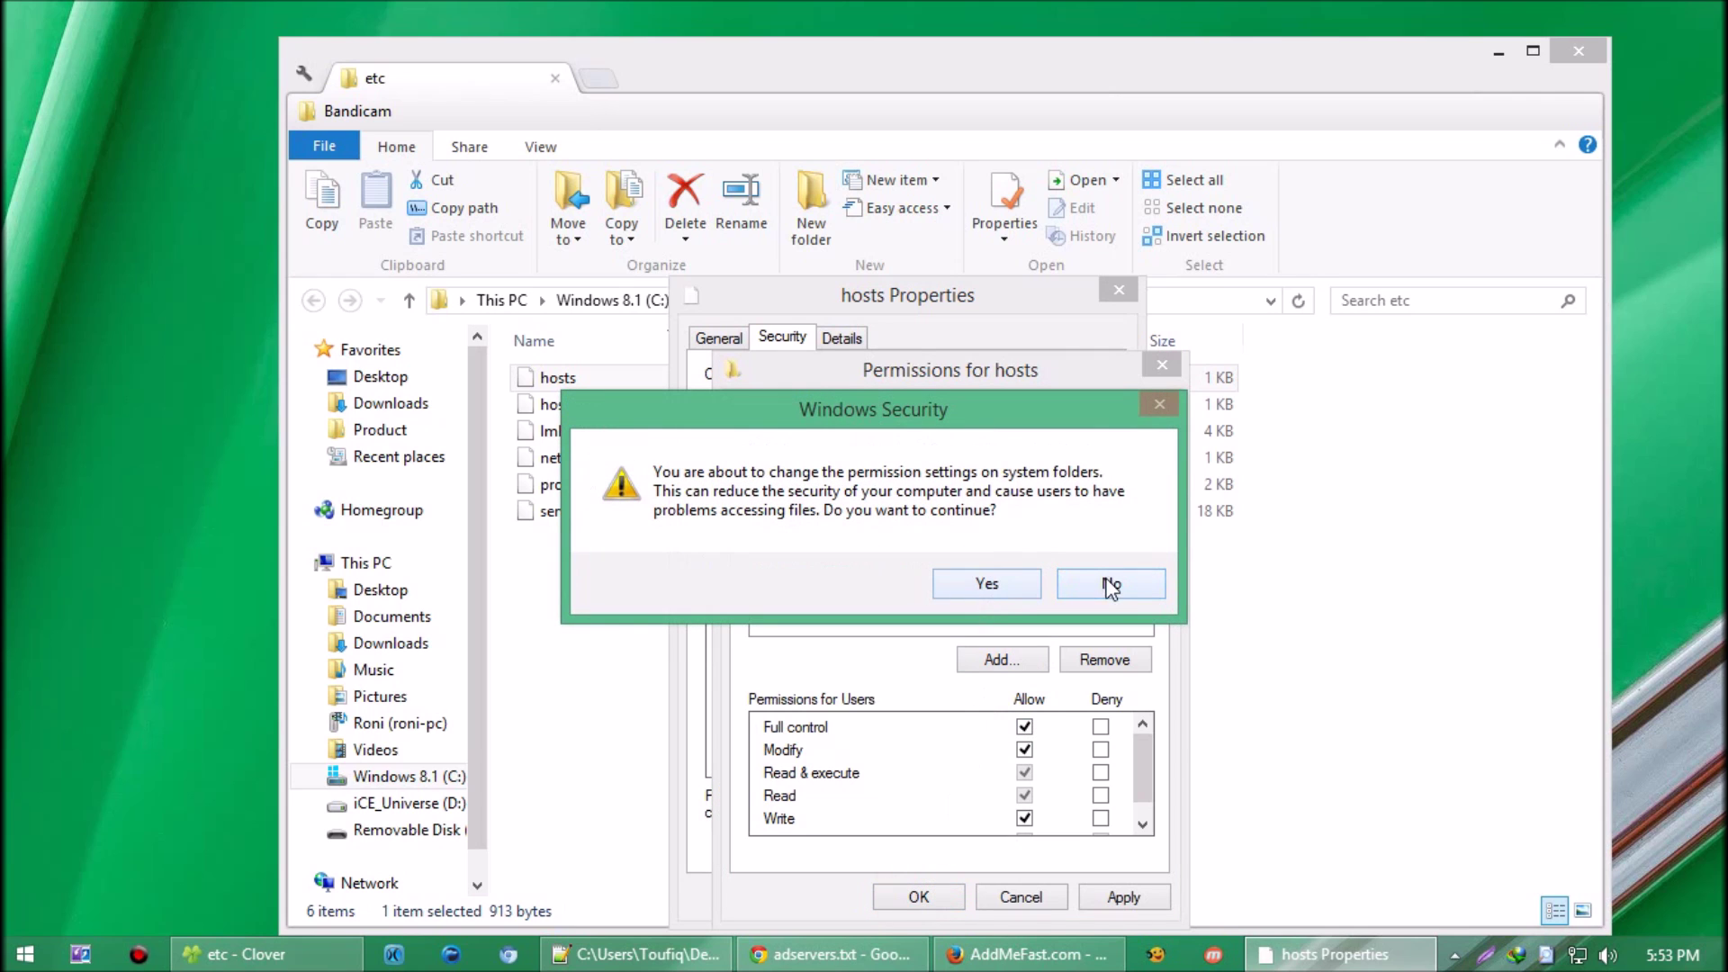
{"action": "left_click", "coordinate": [1103, 590]}
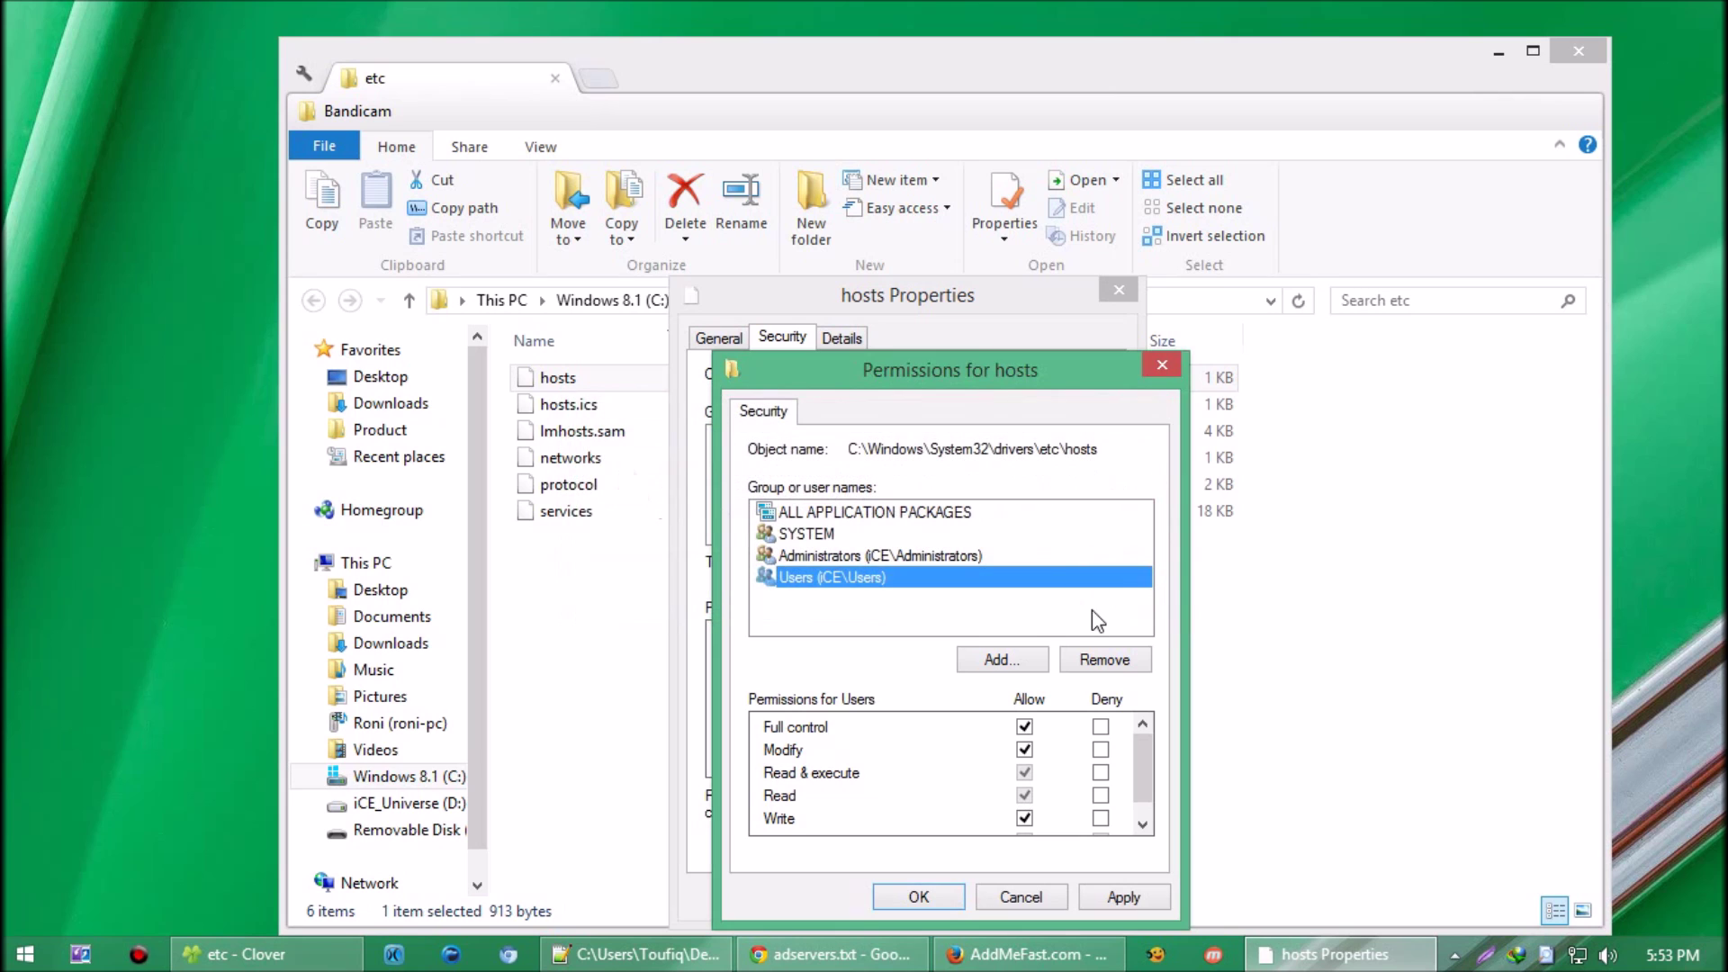
{"action": "left_click", "coordinate": [924, 897]}
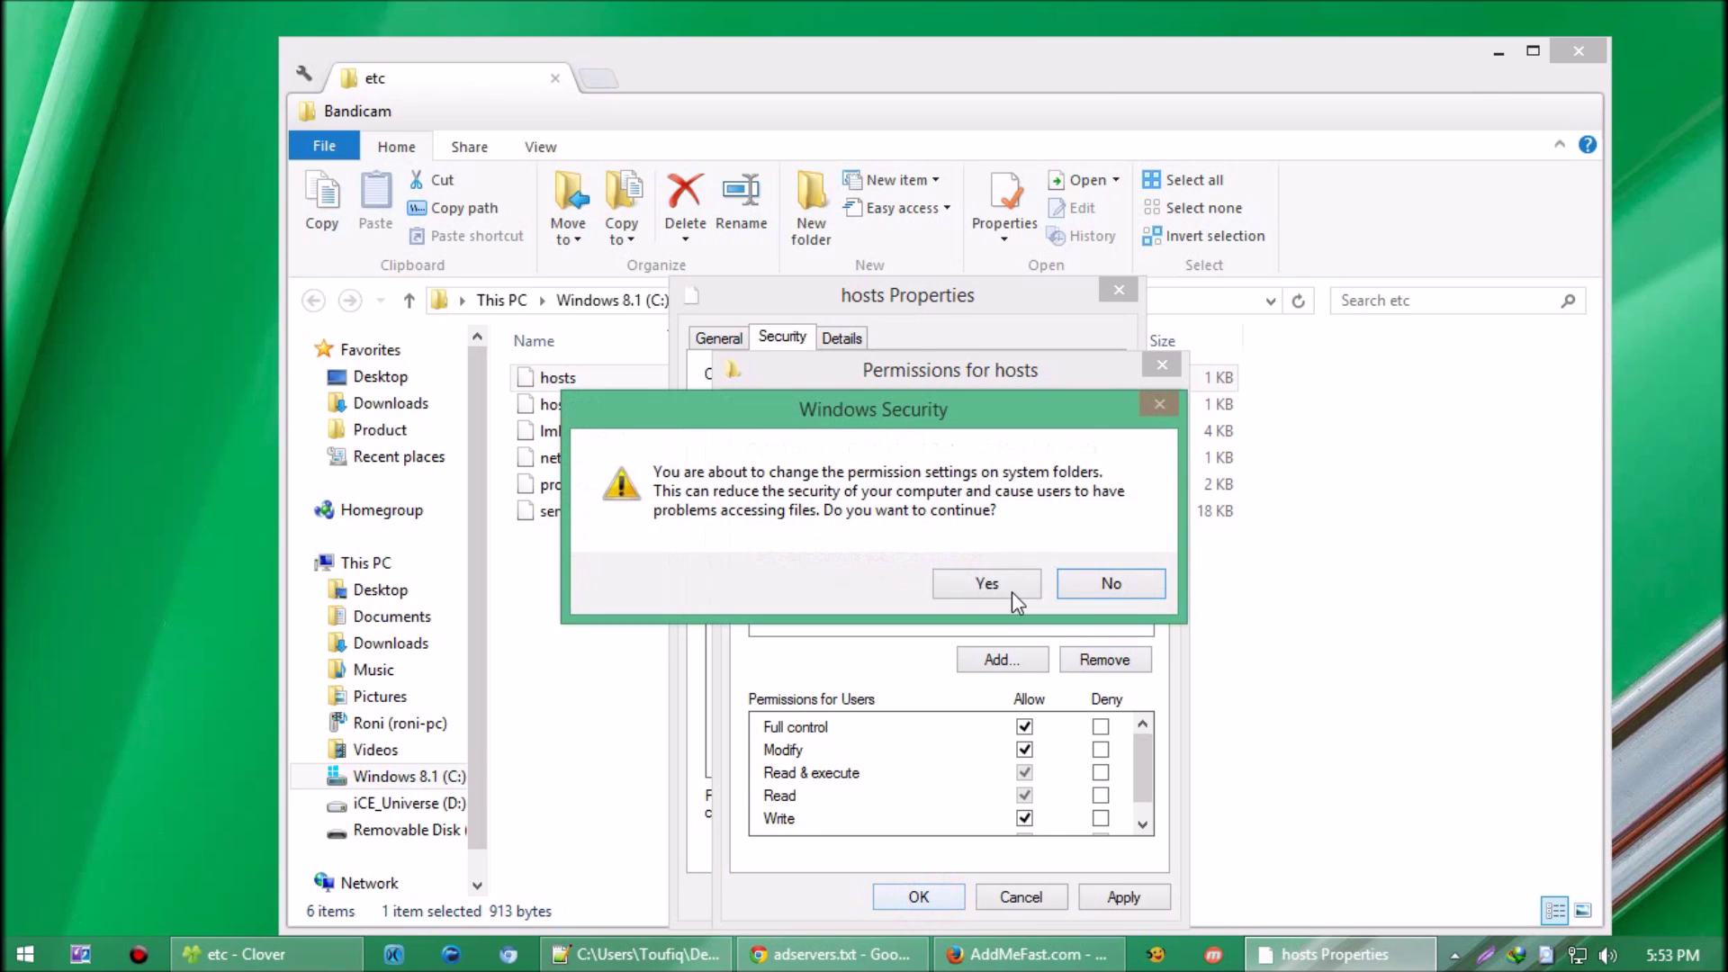
{"action": "left_click", "coordinate": [995, 585]}
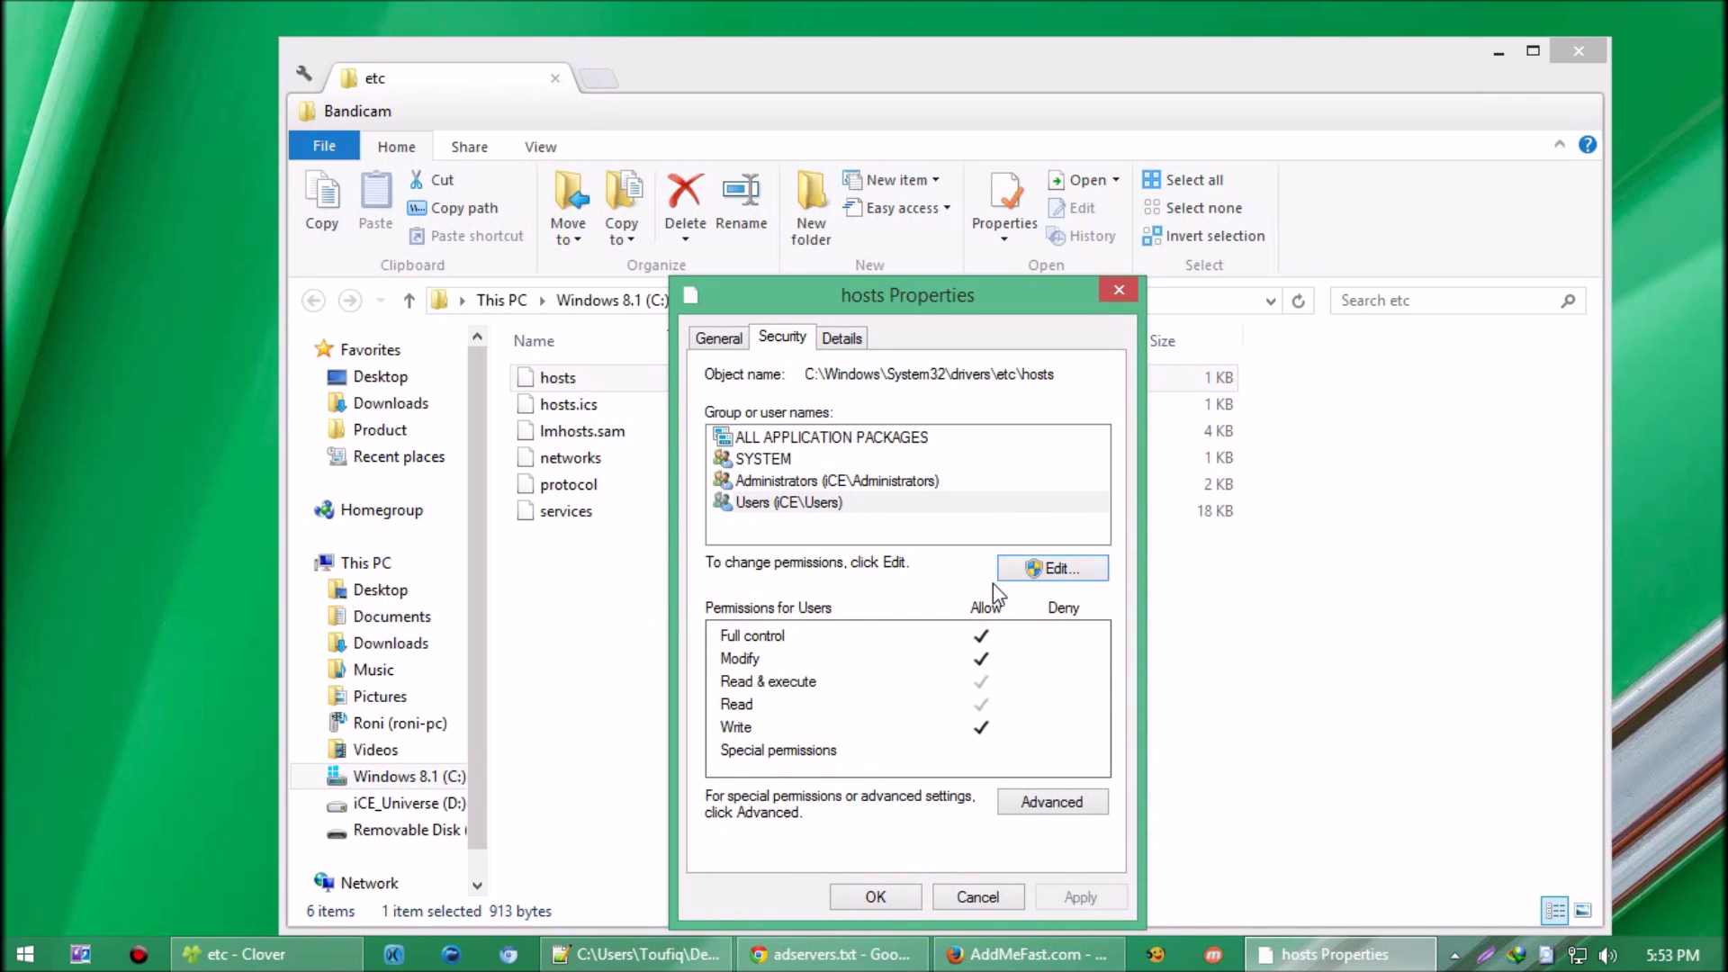
Open hosts with Notepad++ and add a blank line 25 after line 24
{"action": "left_click", "coordinate": [876, 896]}
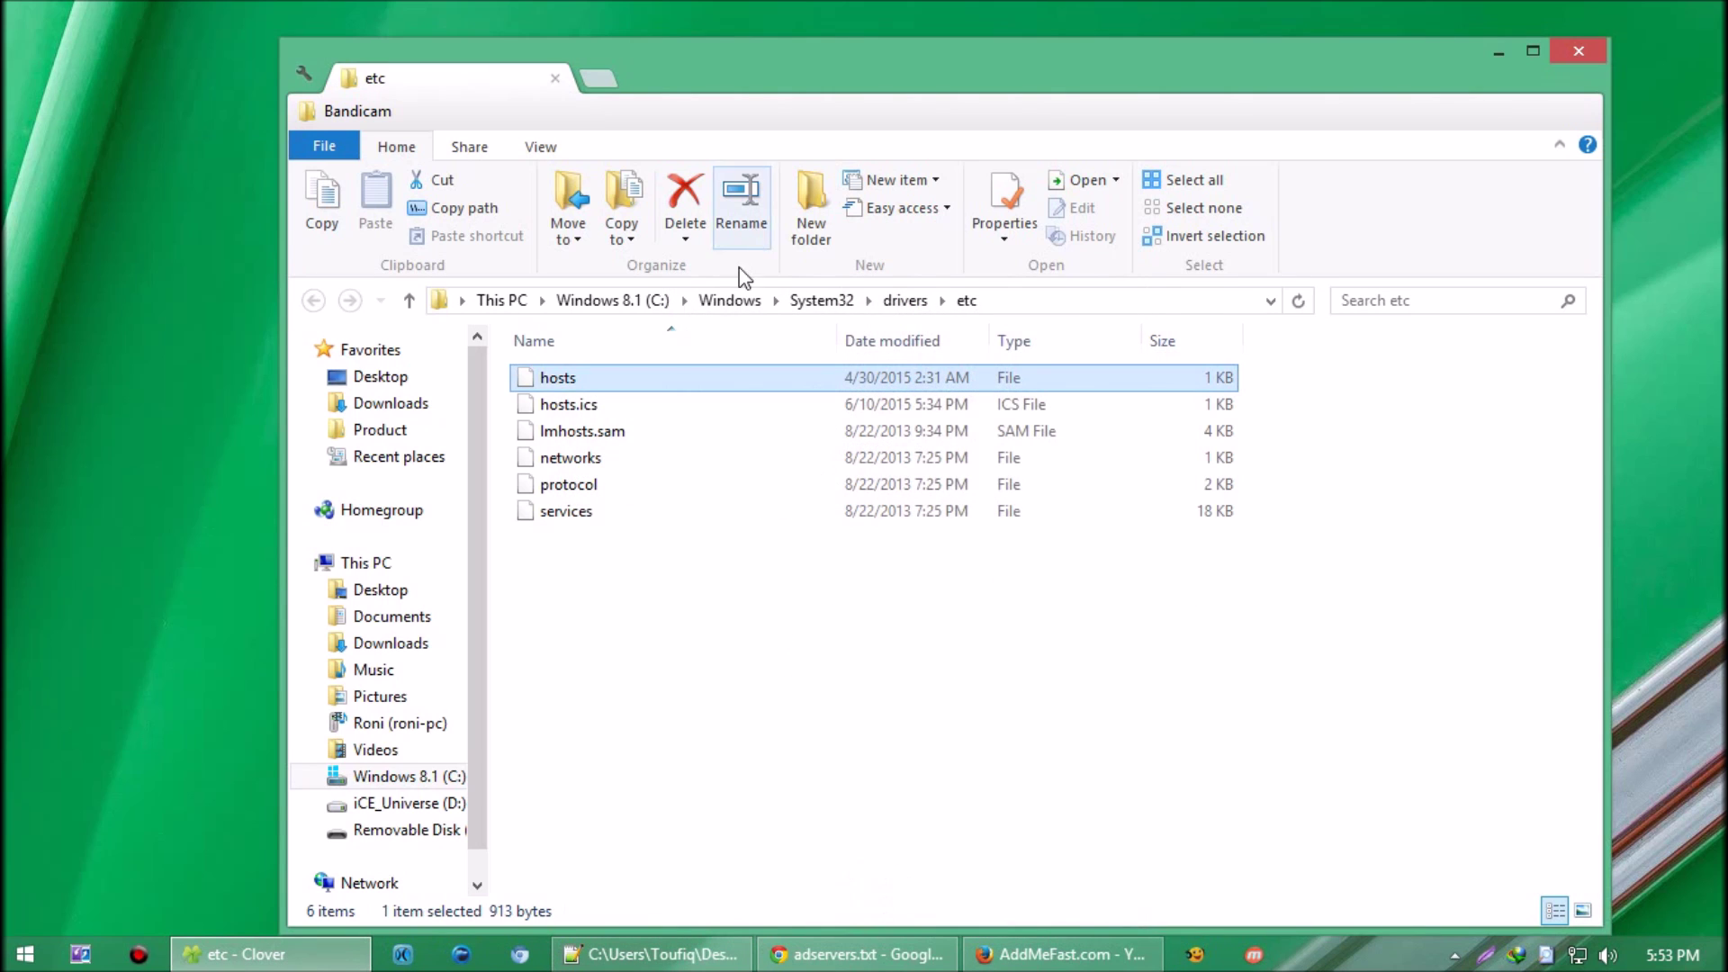
{"action": "right_click", "coordinate": [594, 378]}
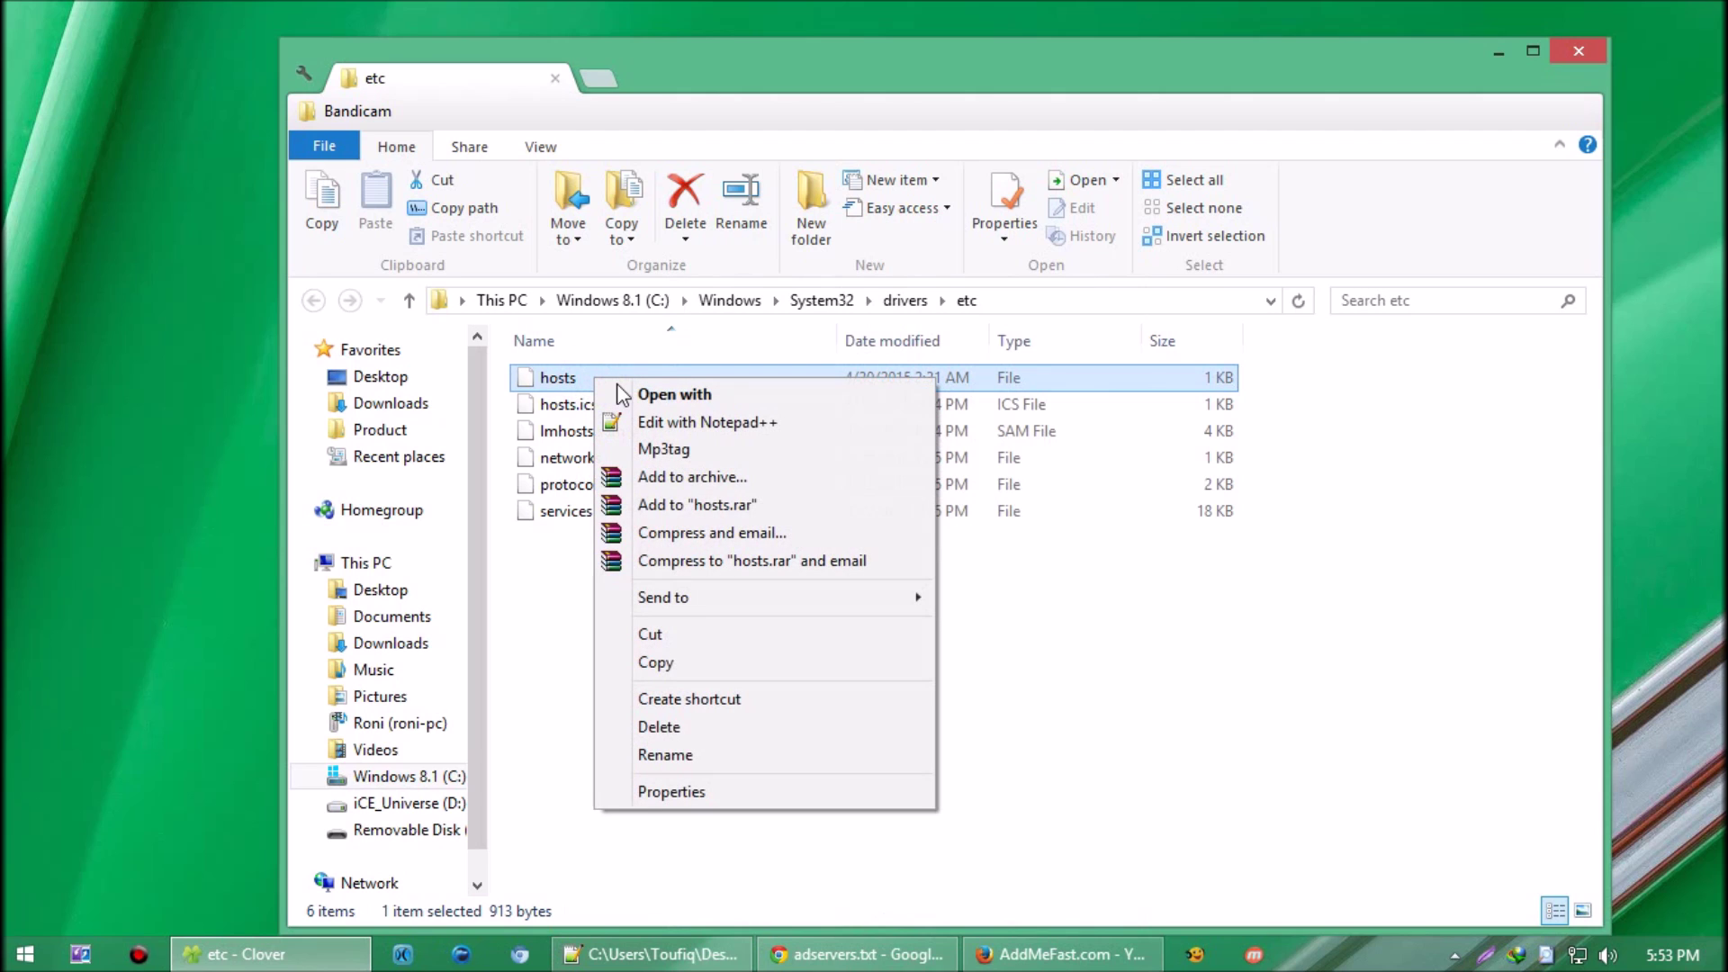
{"action": "left_click", "coordinate": [702, 421]}
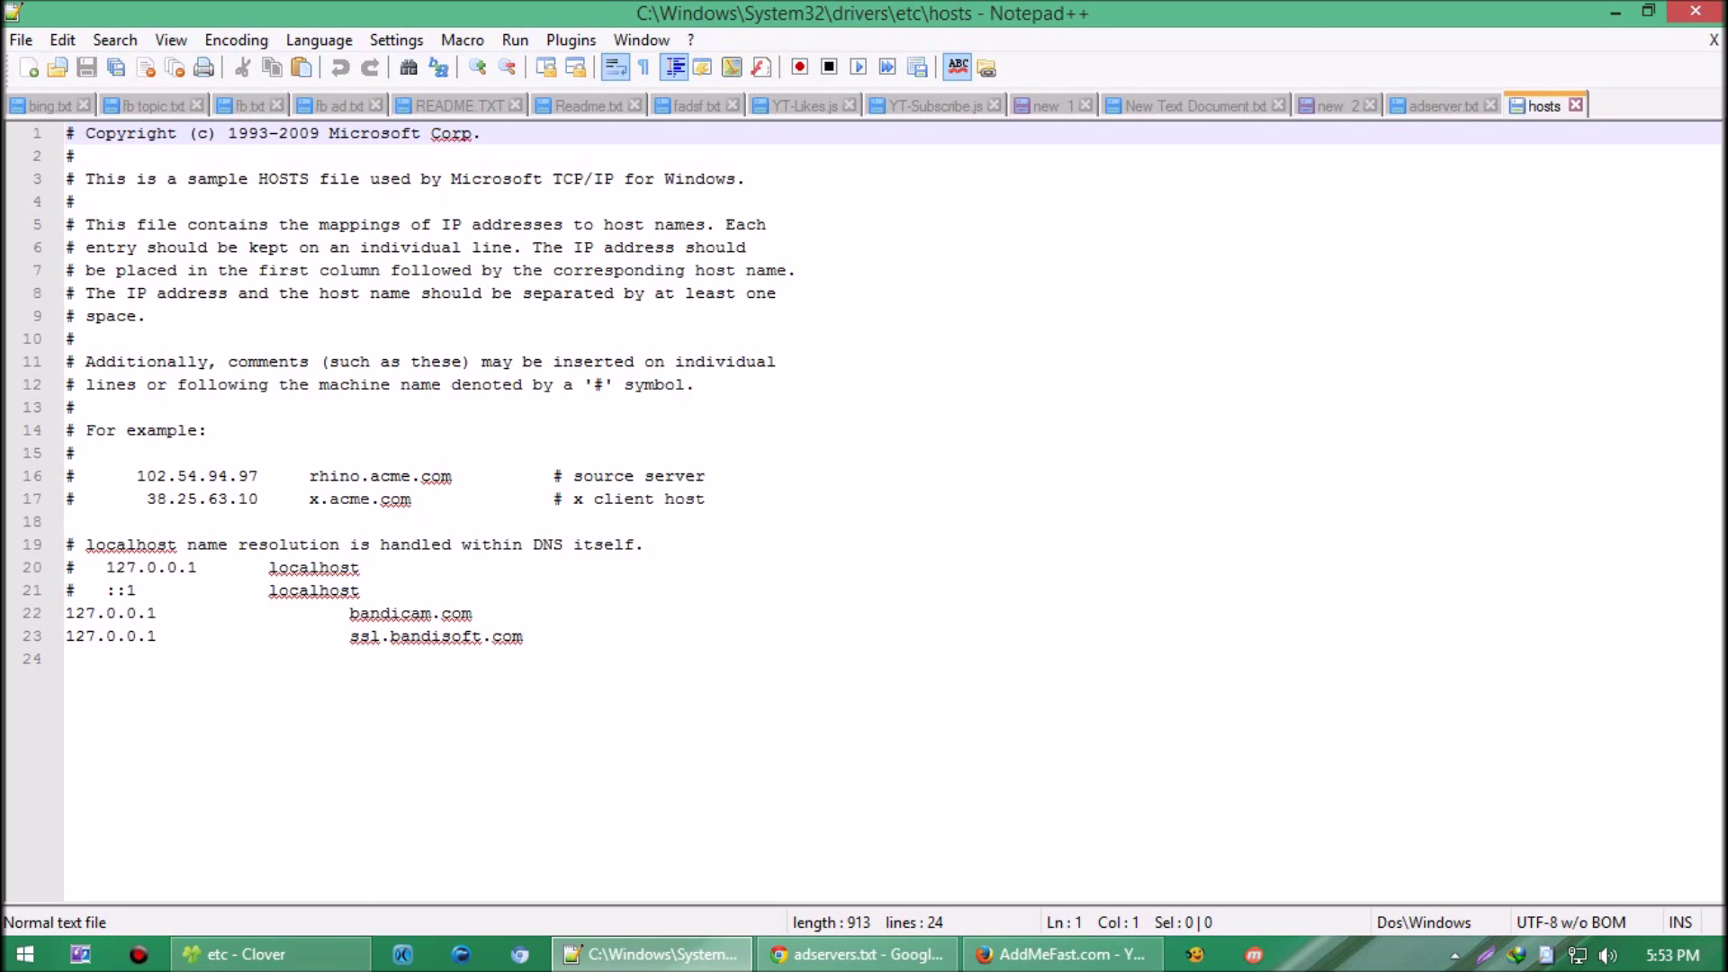
{"action": "left_click", "coordinate": [212, 681]}
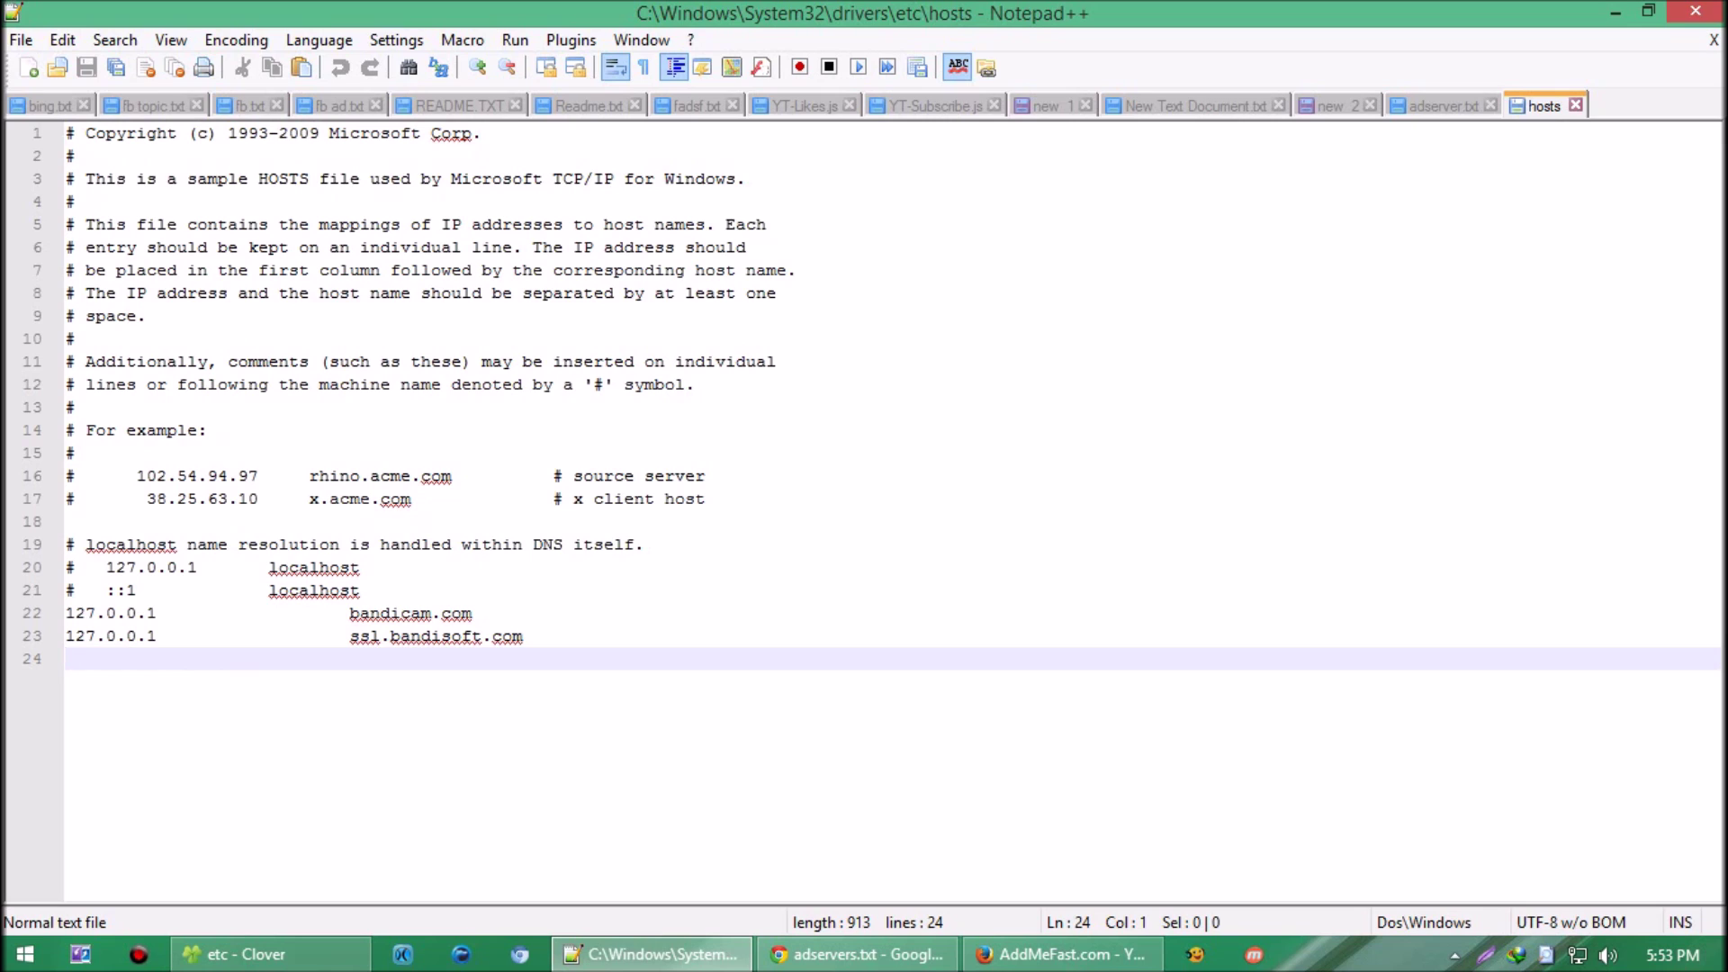
{"action": "key", "text": "Return"}
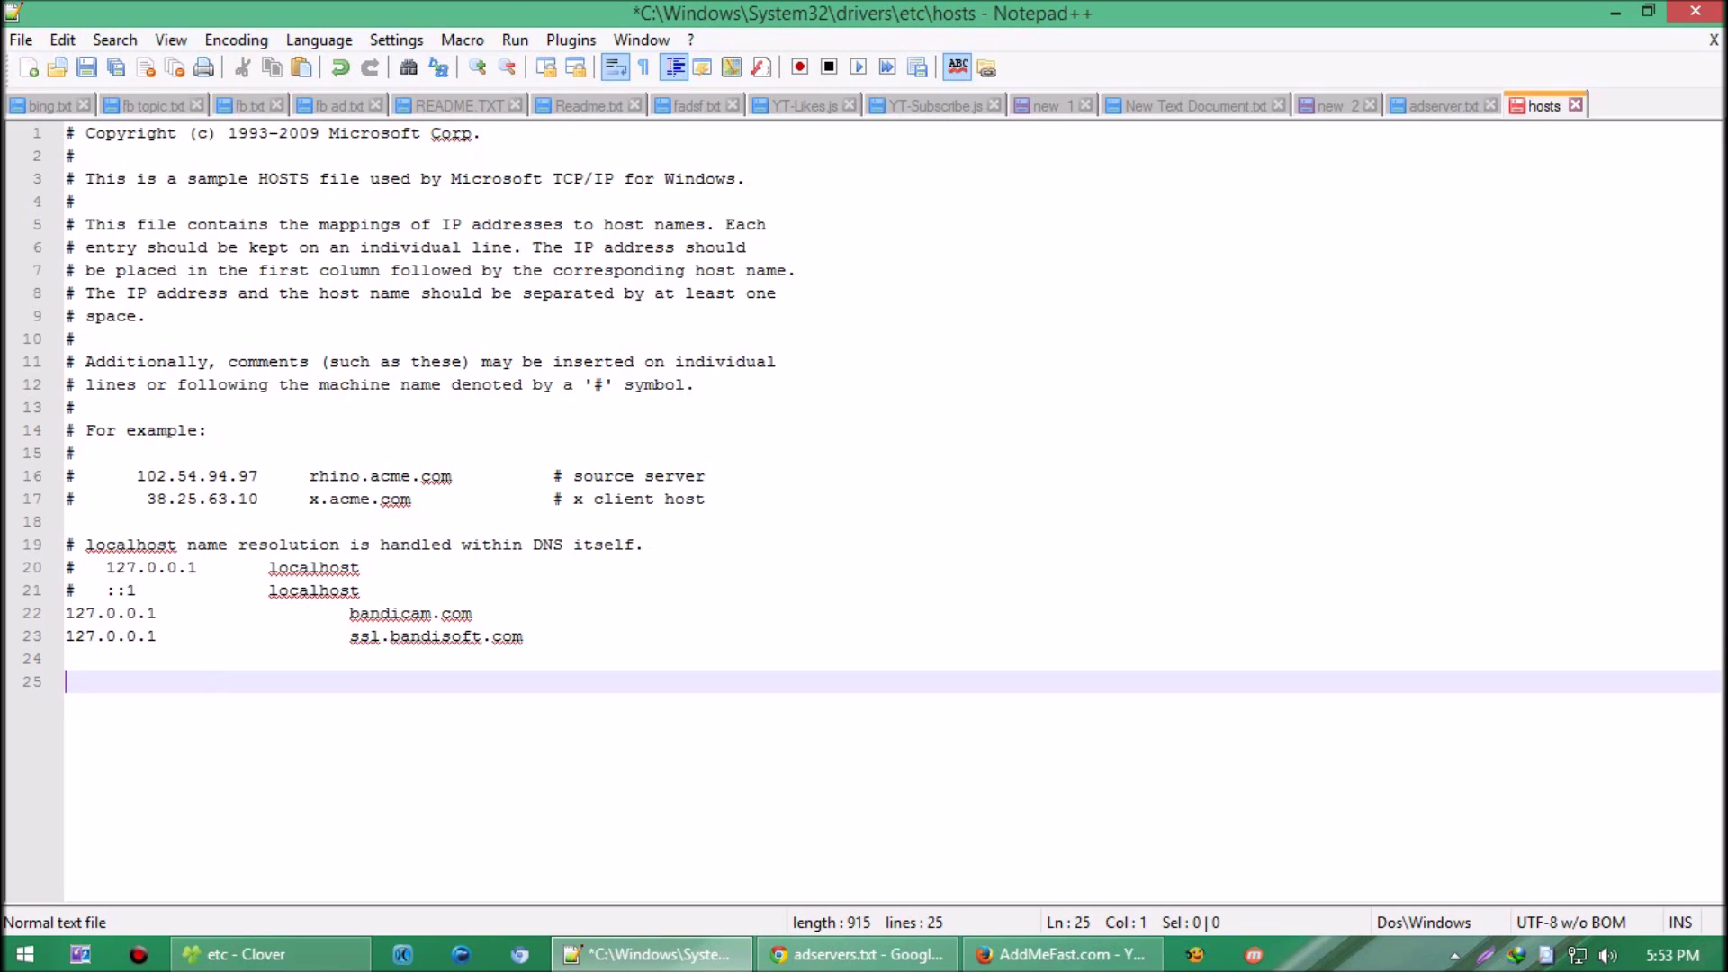
{"action": "left_click", "coordinate": [853, 954]}
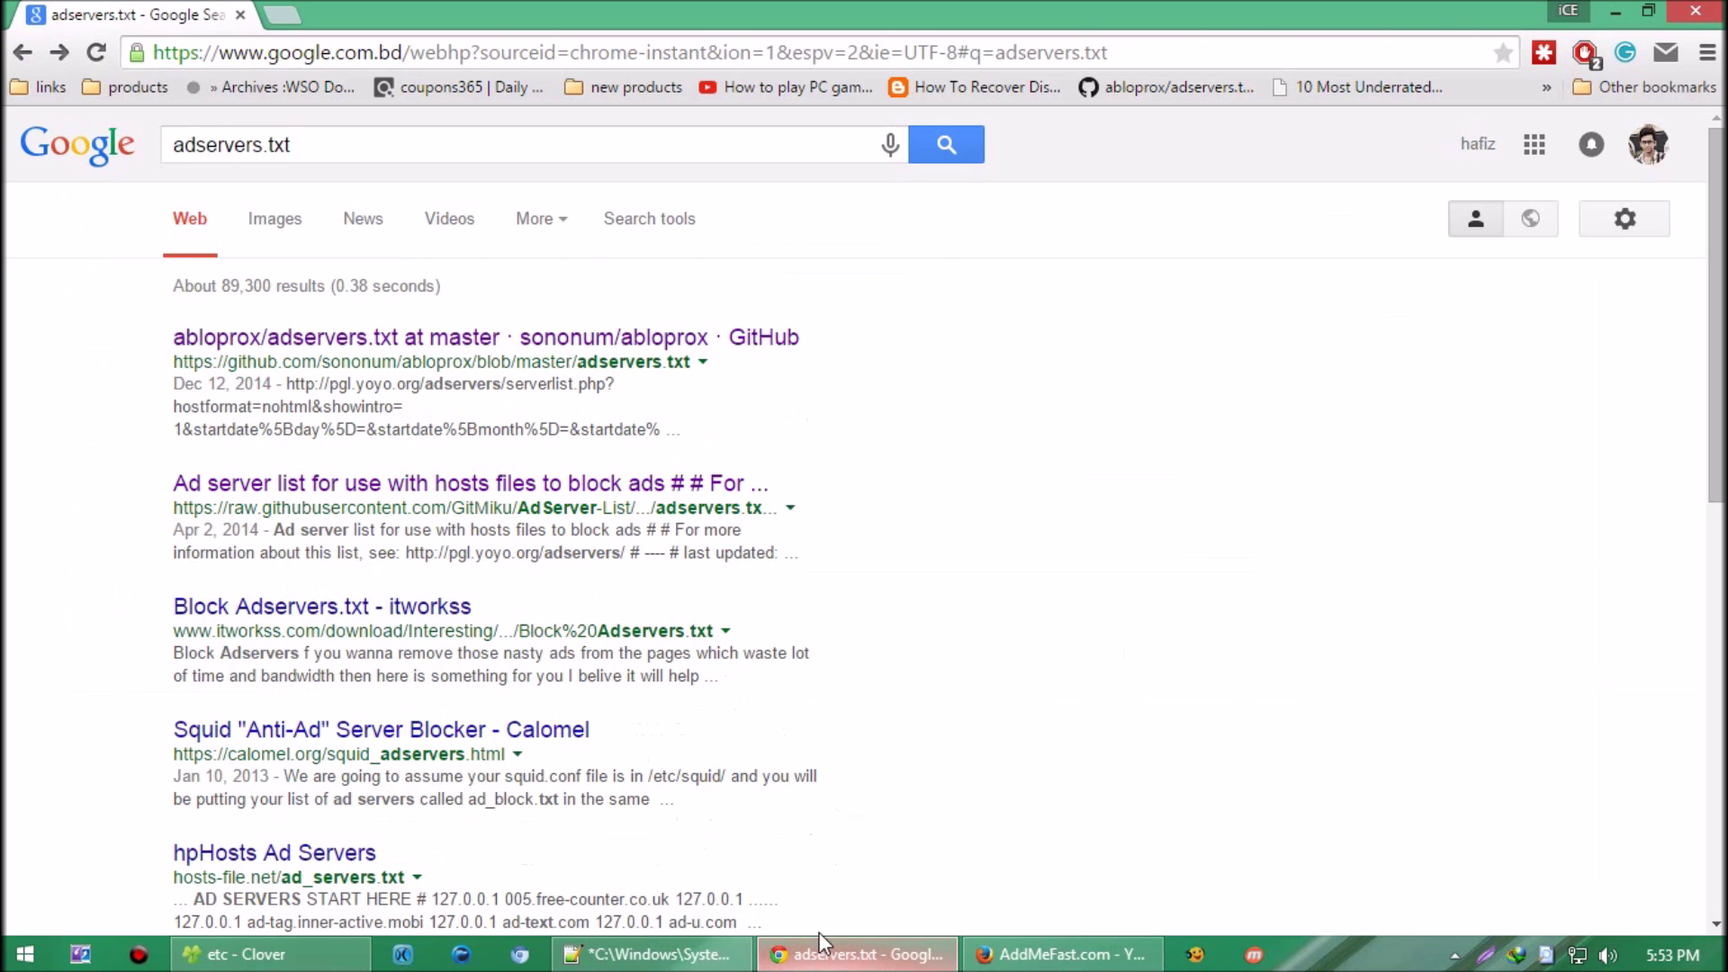
Open the abloprox adservers.txt GitHub page from Google and look through the list
{"action": "left_click", "coordinate": [324, 140]}
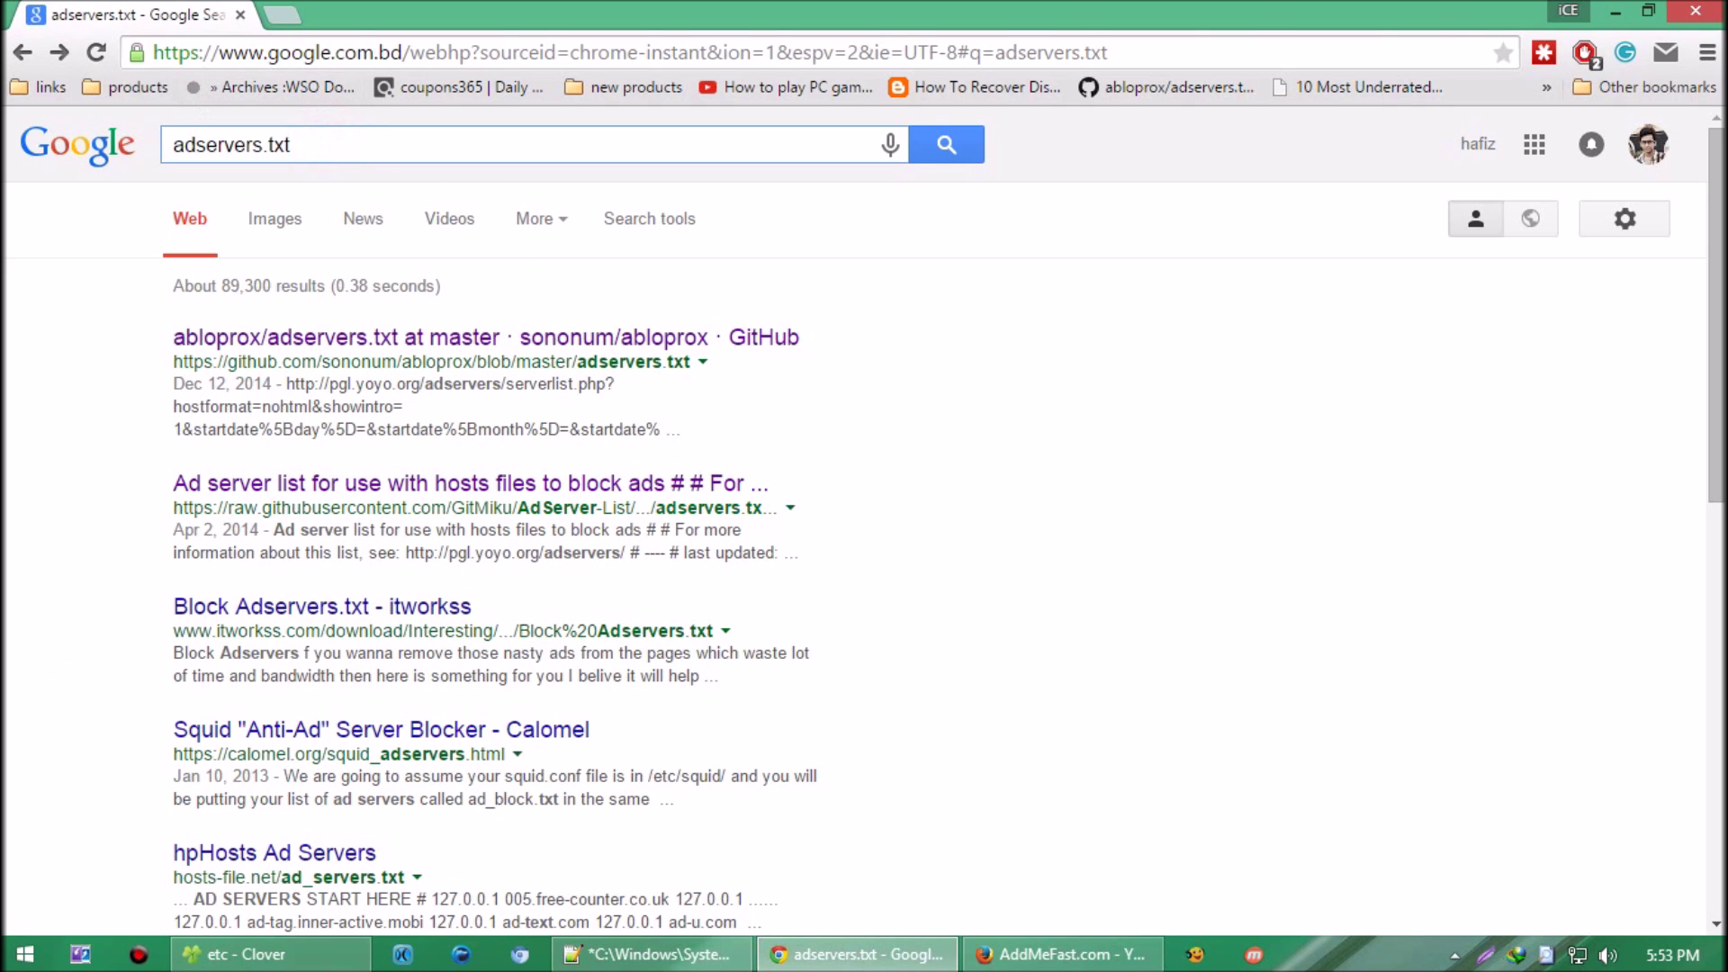
{"action": "left_click", "coordinate": [365, 340]}
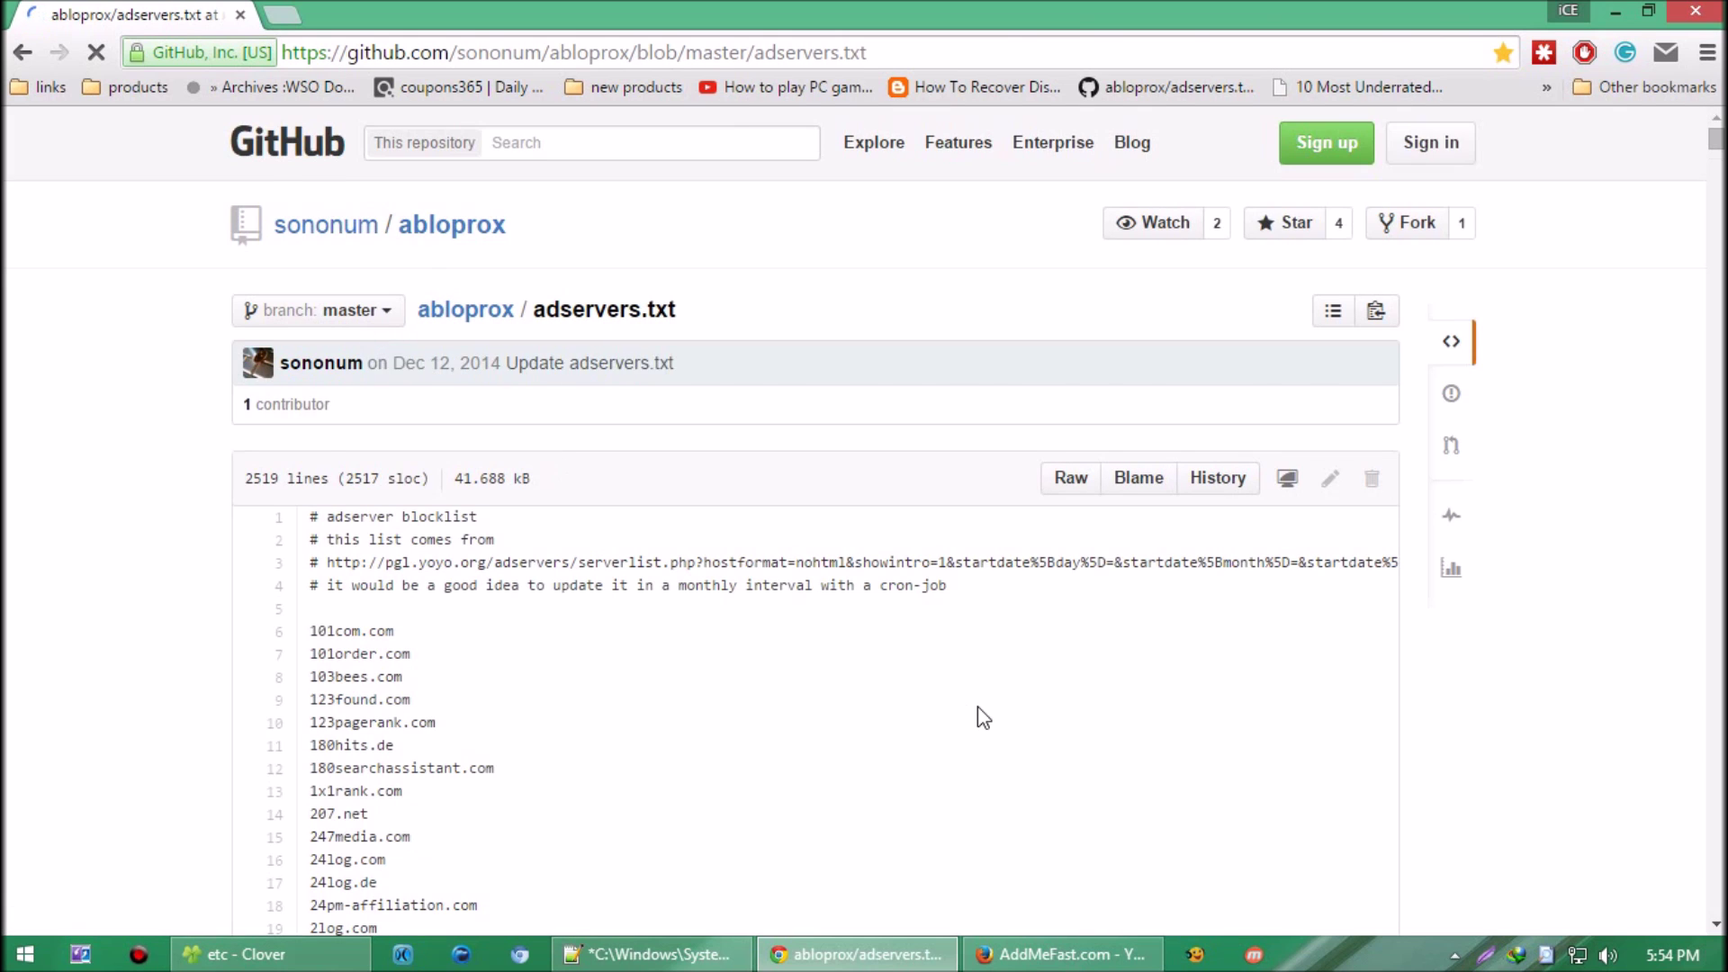
{"action": "scroll", "coordinate": [977, 705], "scroll_direction": "down", "scroll_amount": 5}
{"action": "left_click_drag", "start_coordinate": [387, 310], "coordinate": [450, 605]}
{"action": "left_click_drag", "start_coordinate": [454, 664], "coordinate": [455, 659]}
{"action": "scroll", "coordinate": [451, 655], "scroll_direction": "down", "scroll_amount": 7}
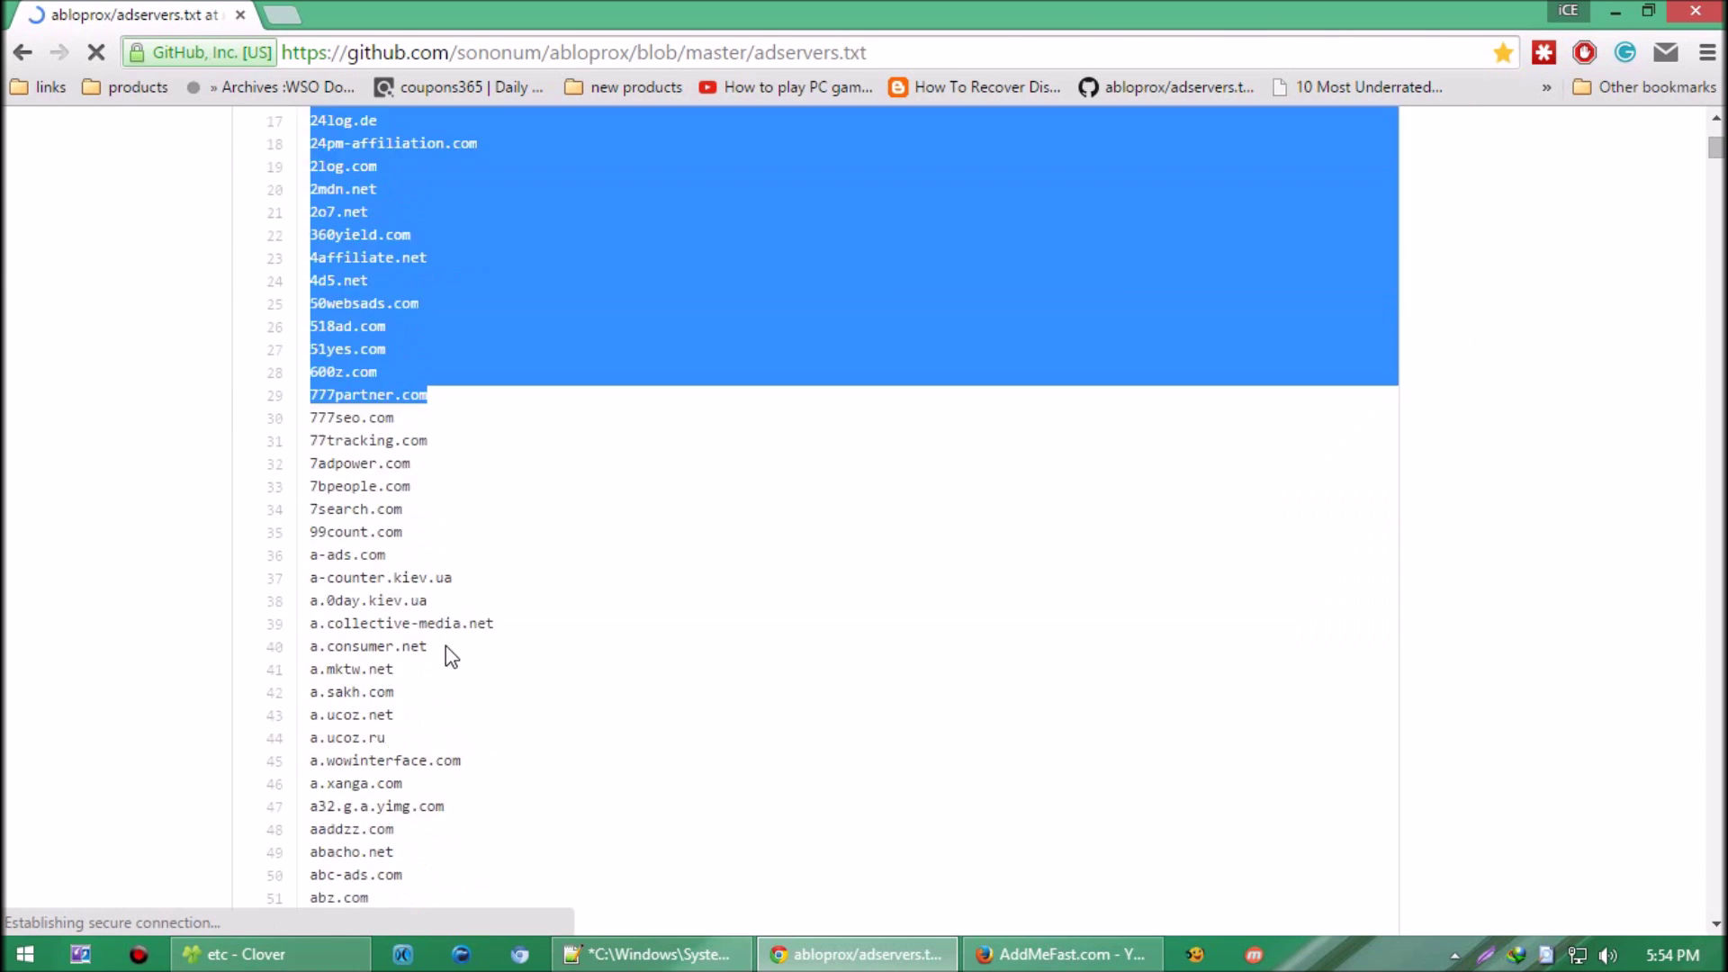
{"action": "left_click", "coordinate": [641, 955]}
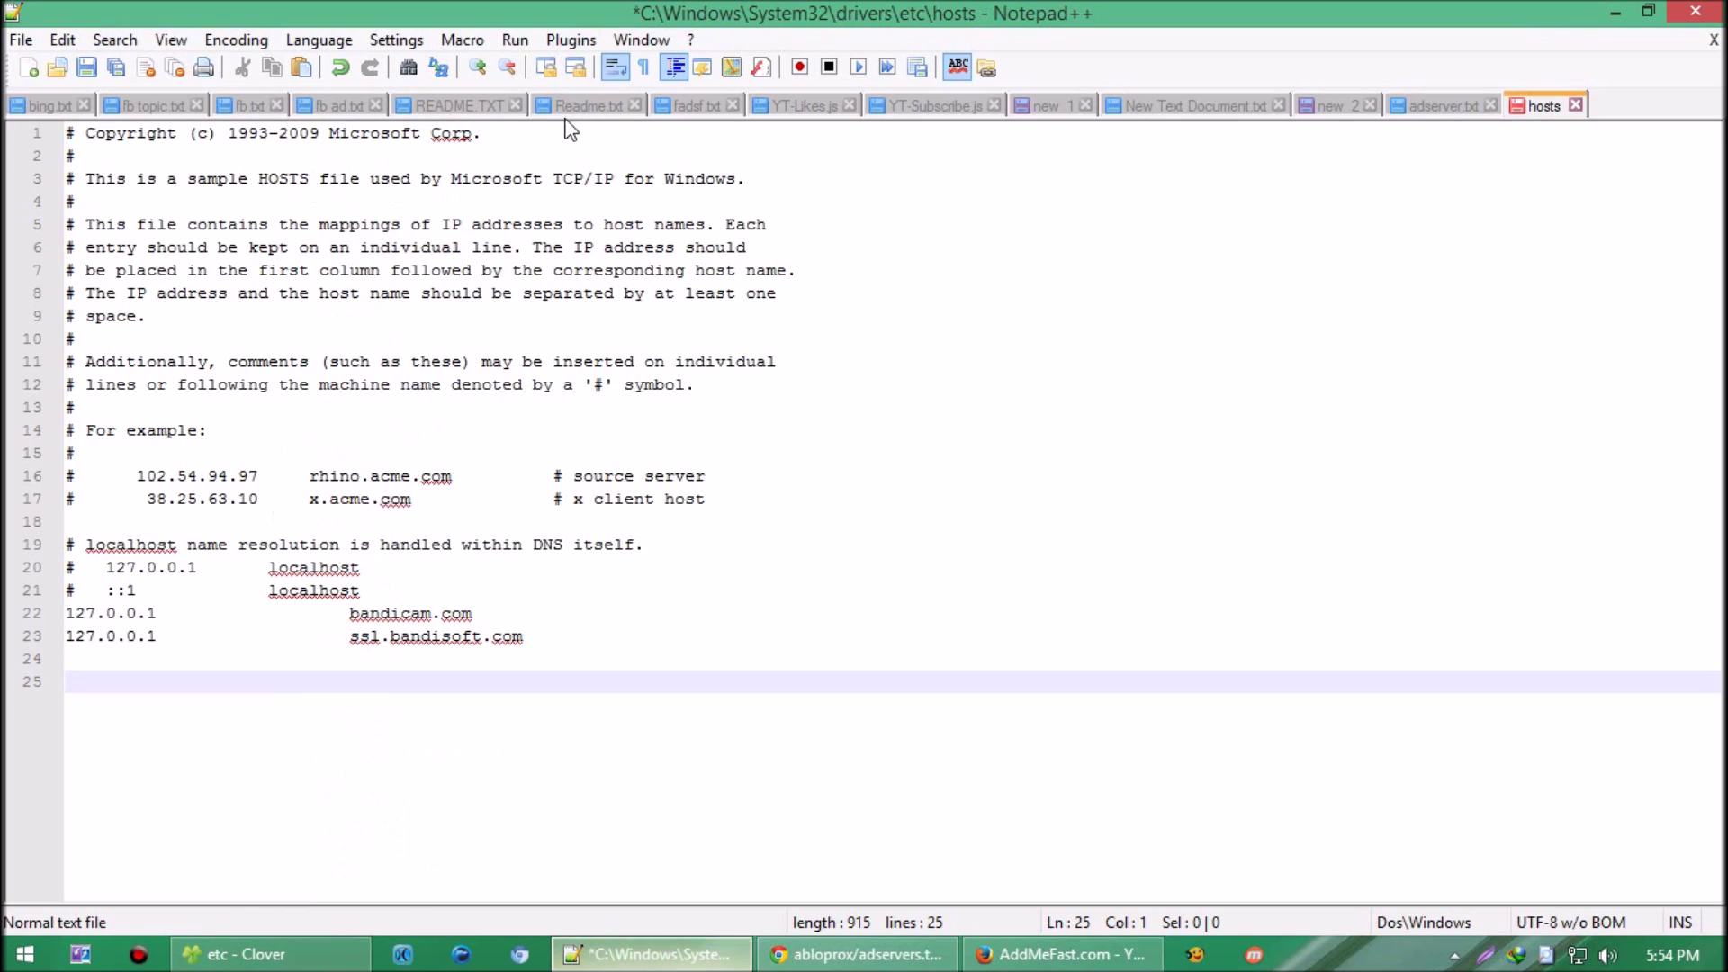
Copy the entire 2513-line adserver.txt list and return to the hosts tab
{"action": "left_click", "coordinate": [1444, 105]}
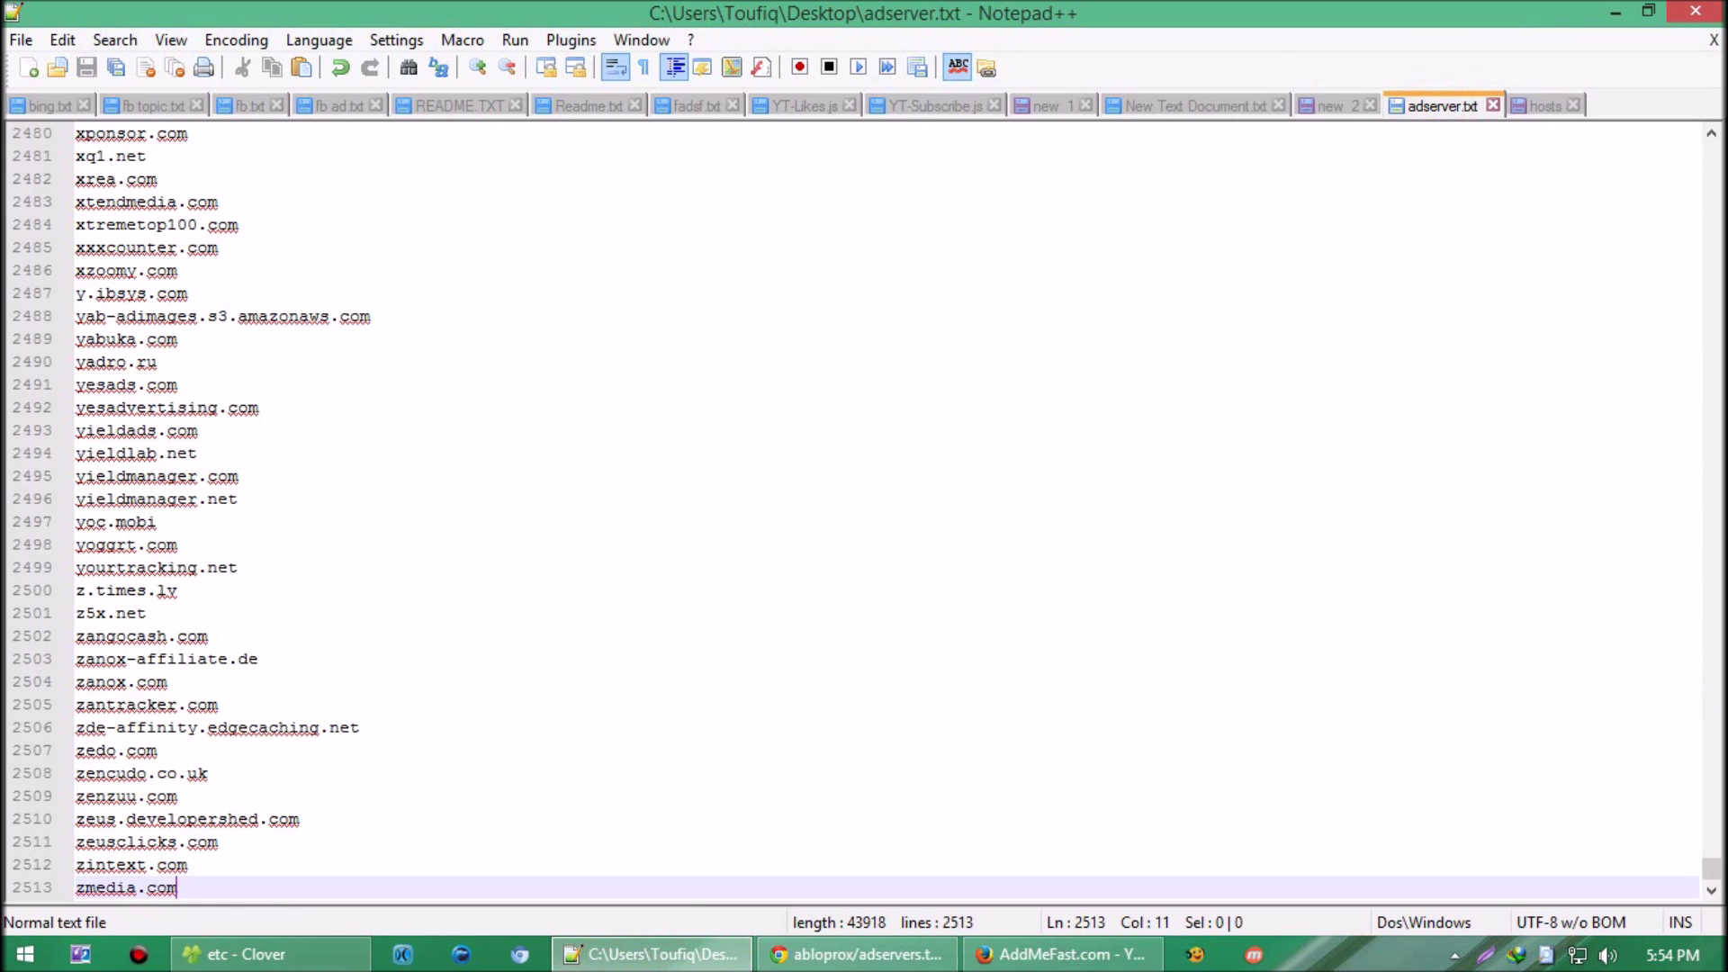
{"action": "left_click", "coordinate": [191, 529]}
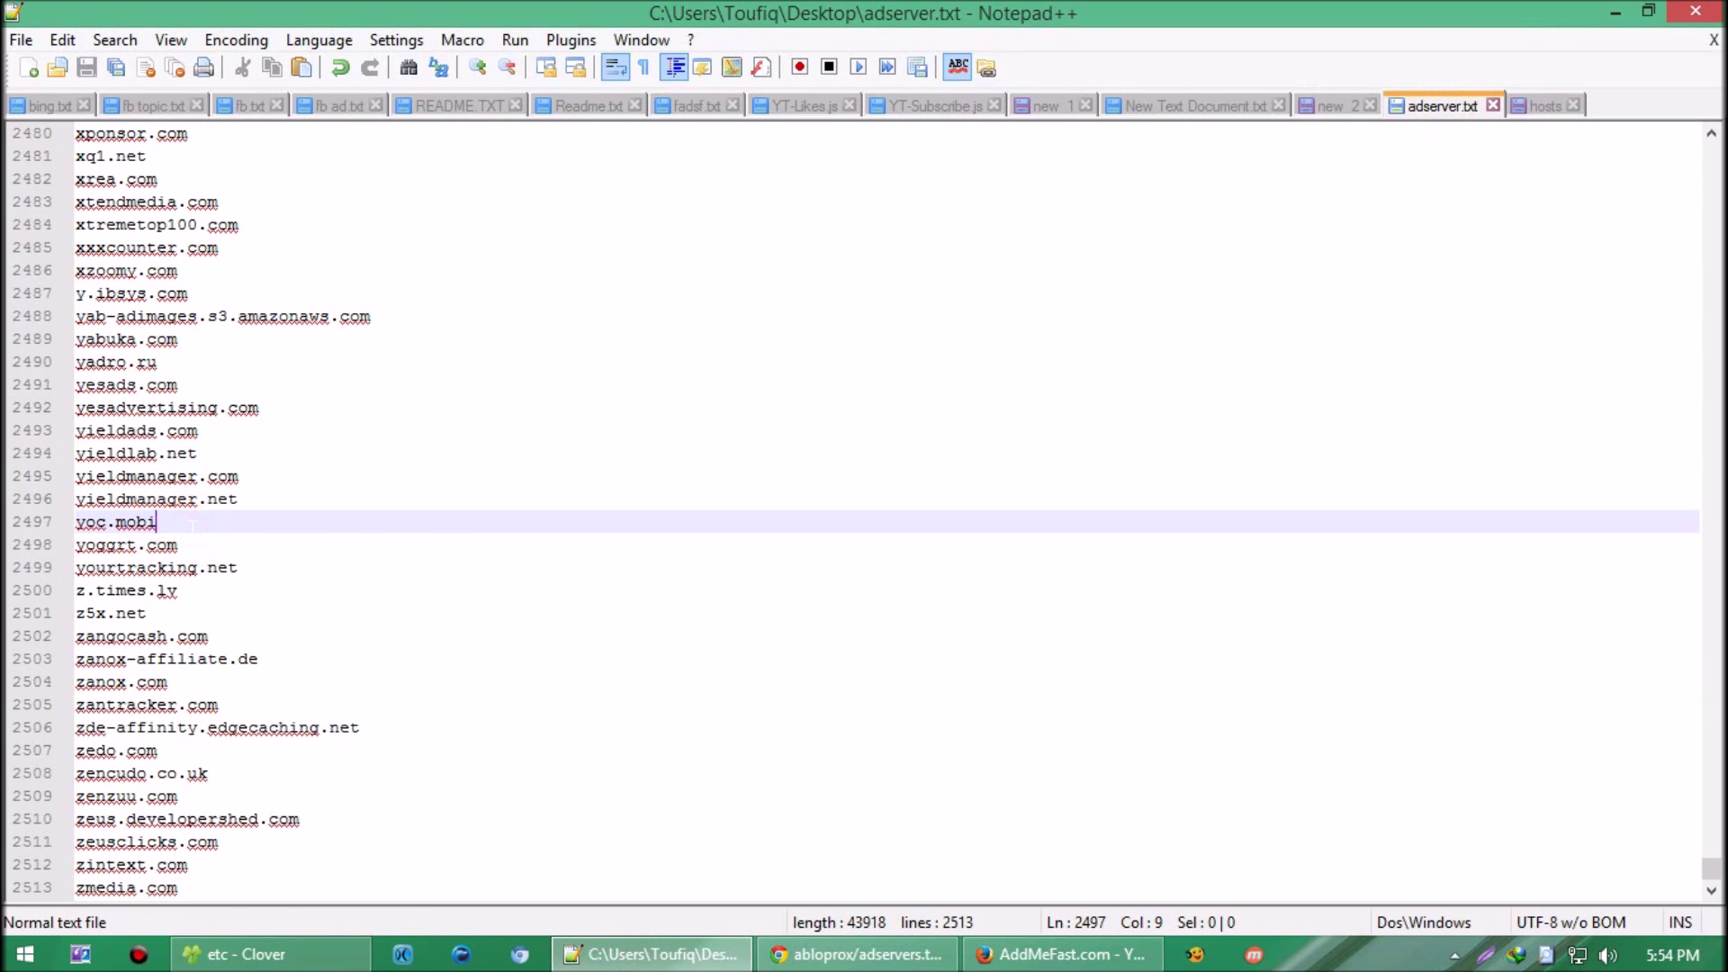
{"action": "key", "text": "ctrl+a"}
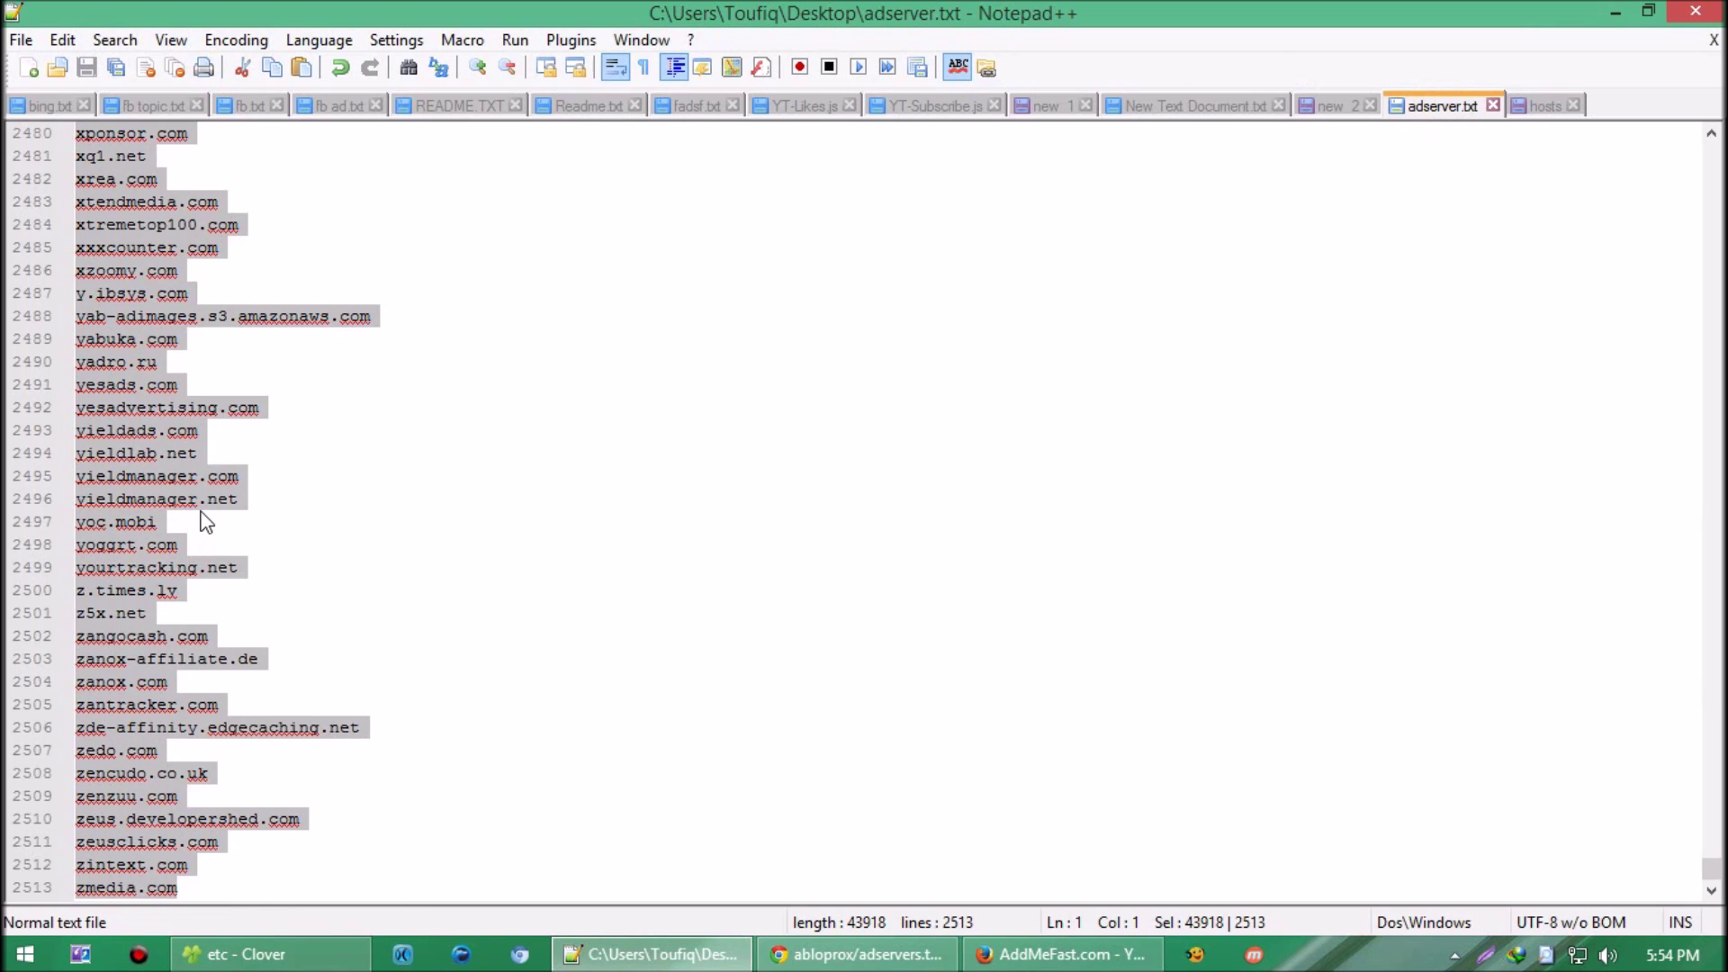
{"action": "right_click", "coordinate": [165, 288]}
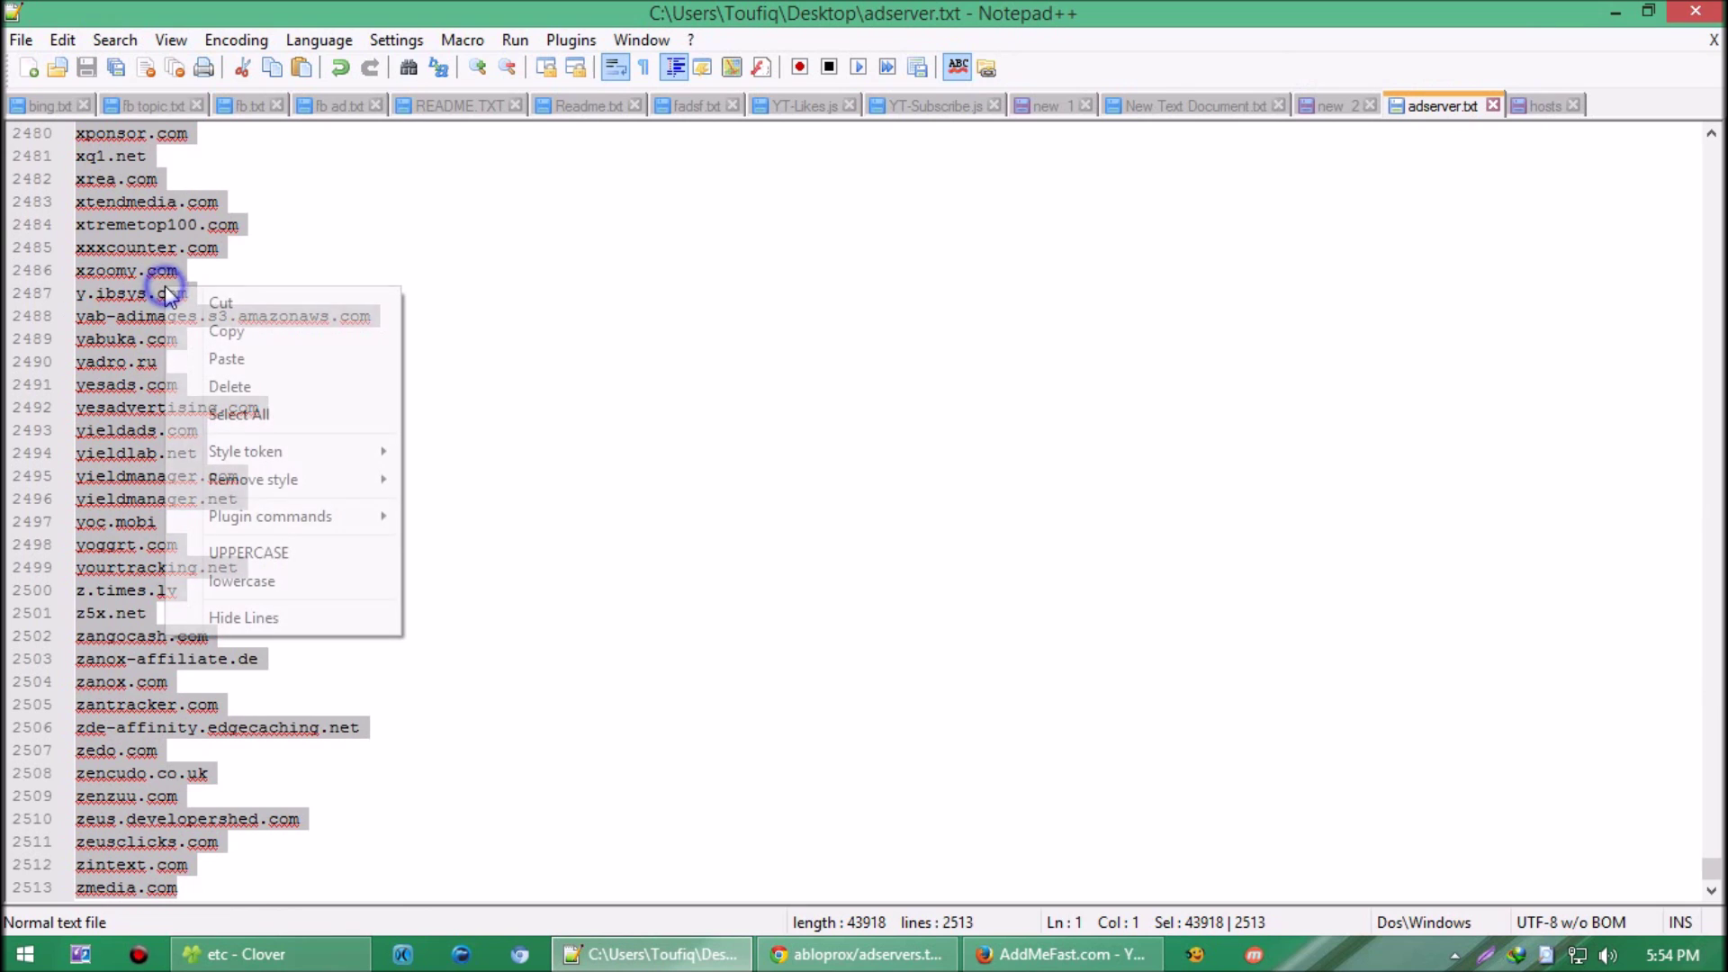
{"action": "left_click", "coordinate": [256, 331]}
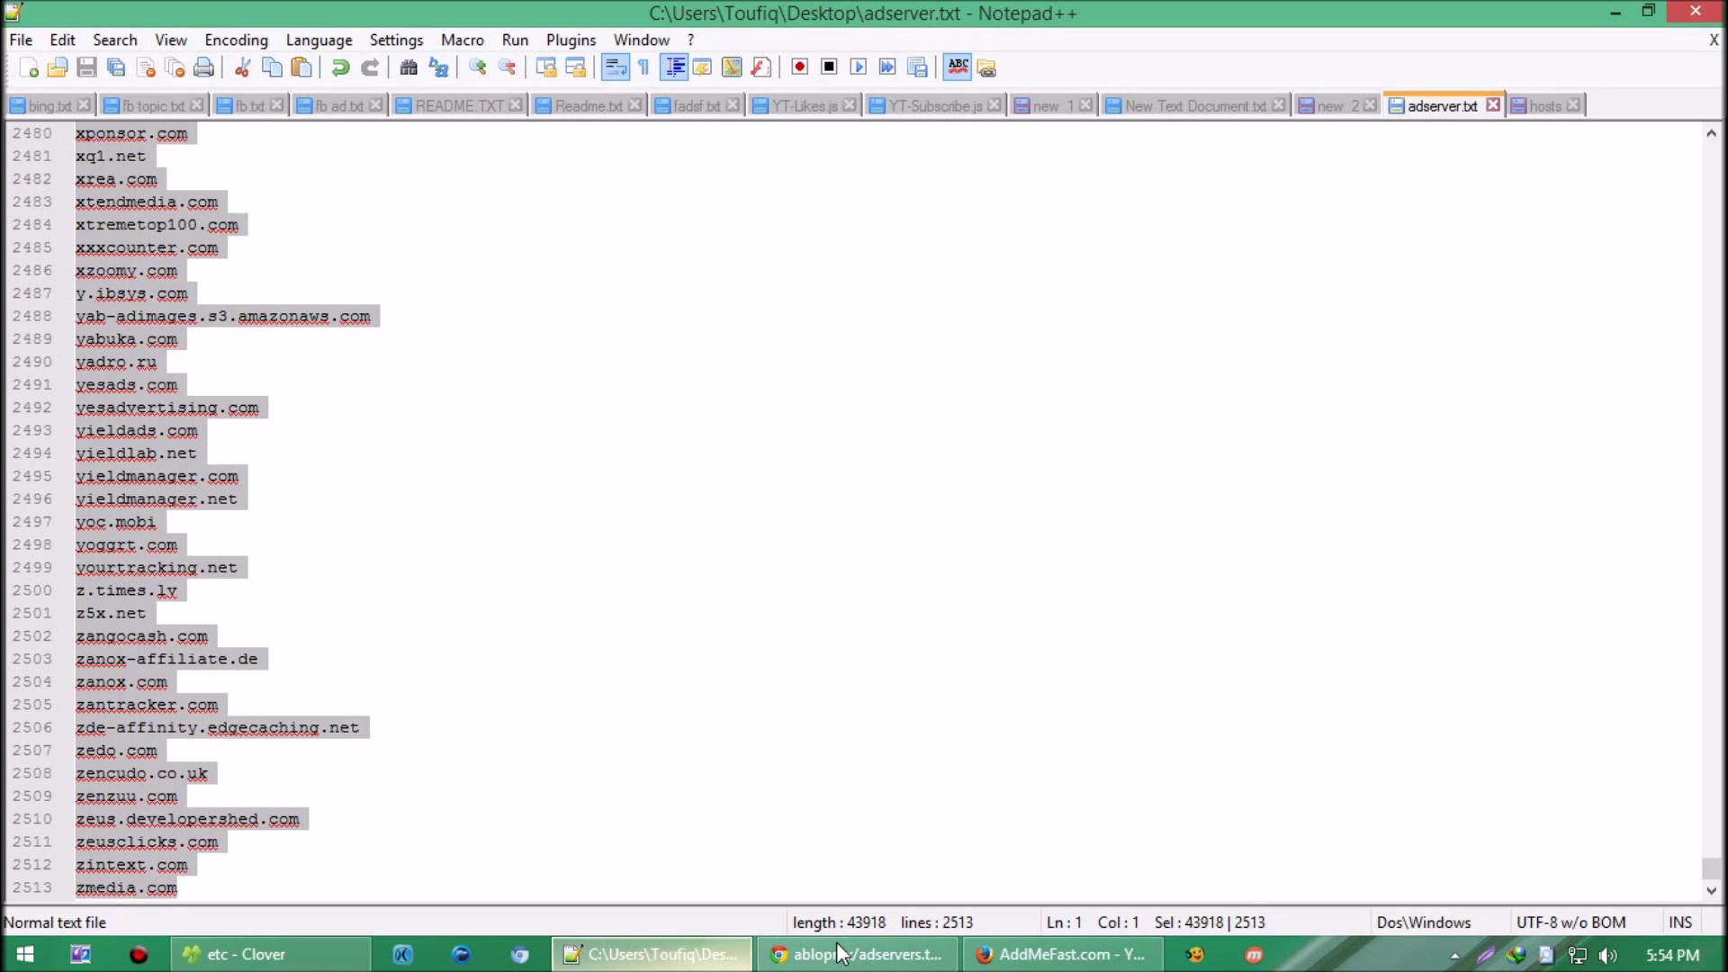
{"action": "left_click", "coordinate": [646, 967]}
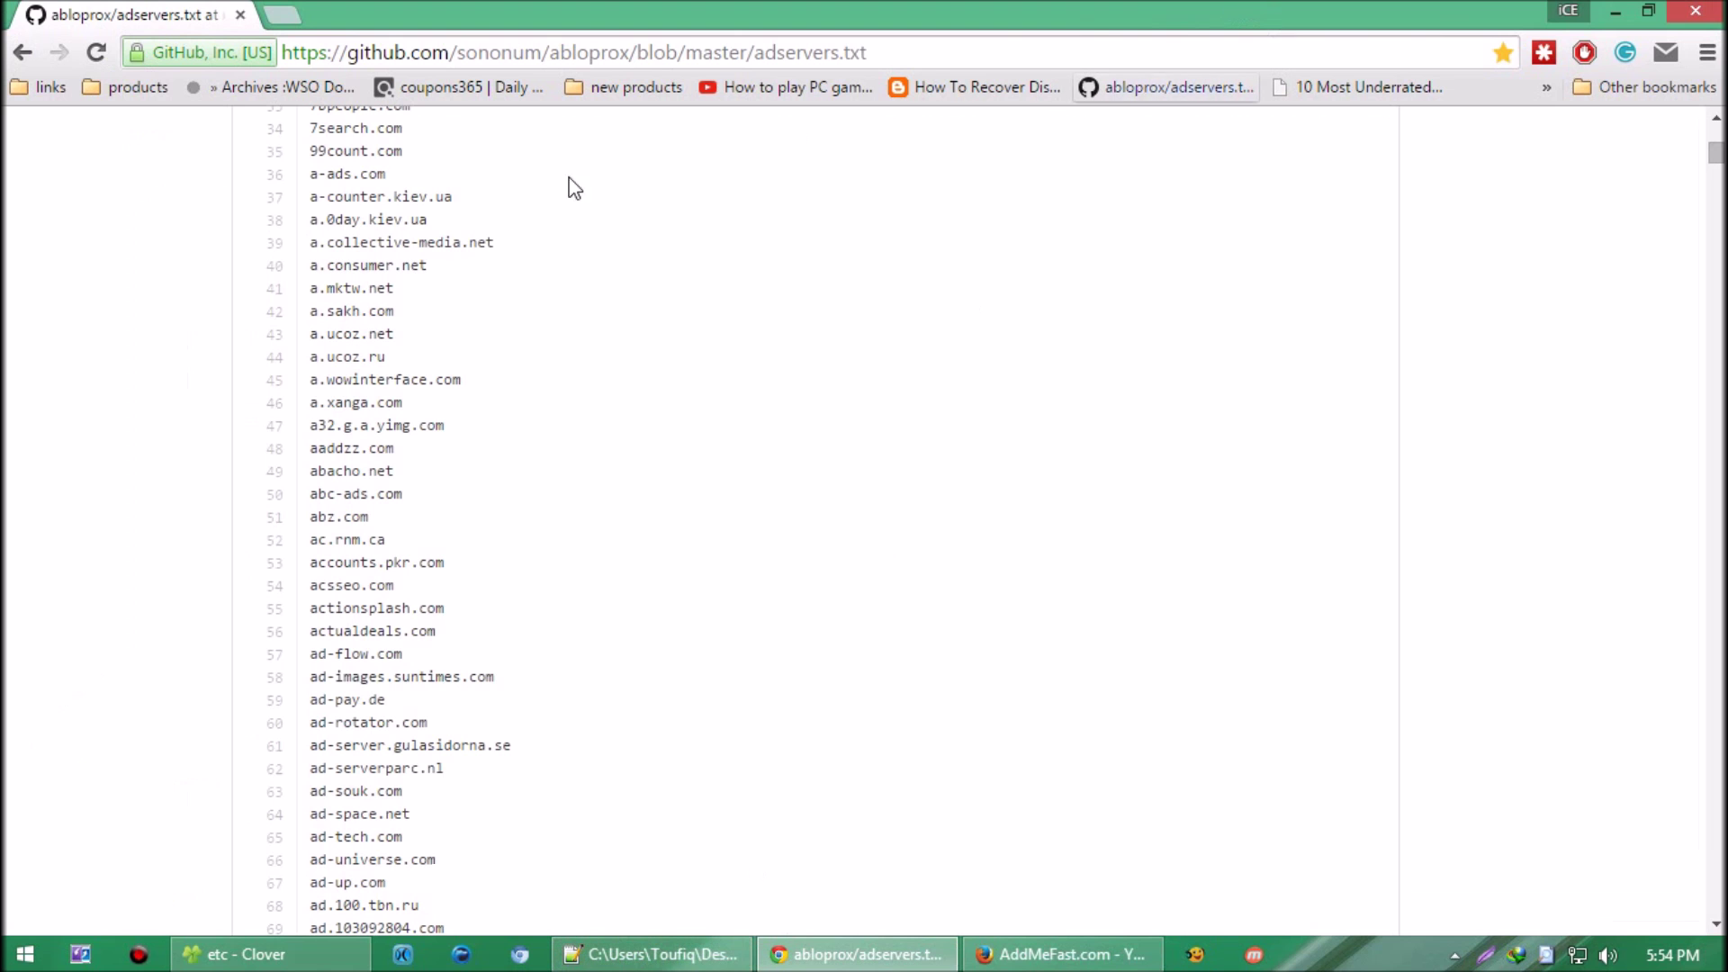
{"action": "left_click", "coordinate": [662, 968]}
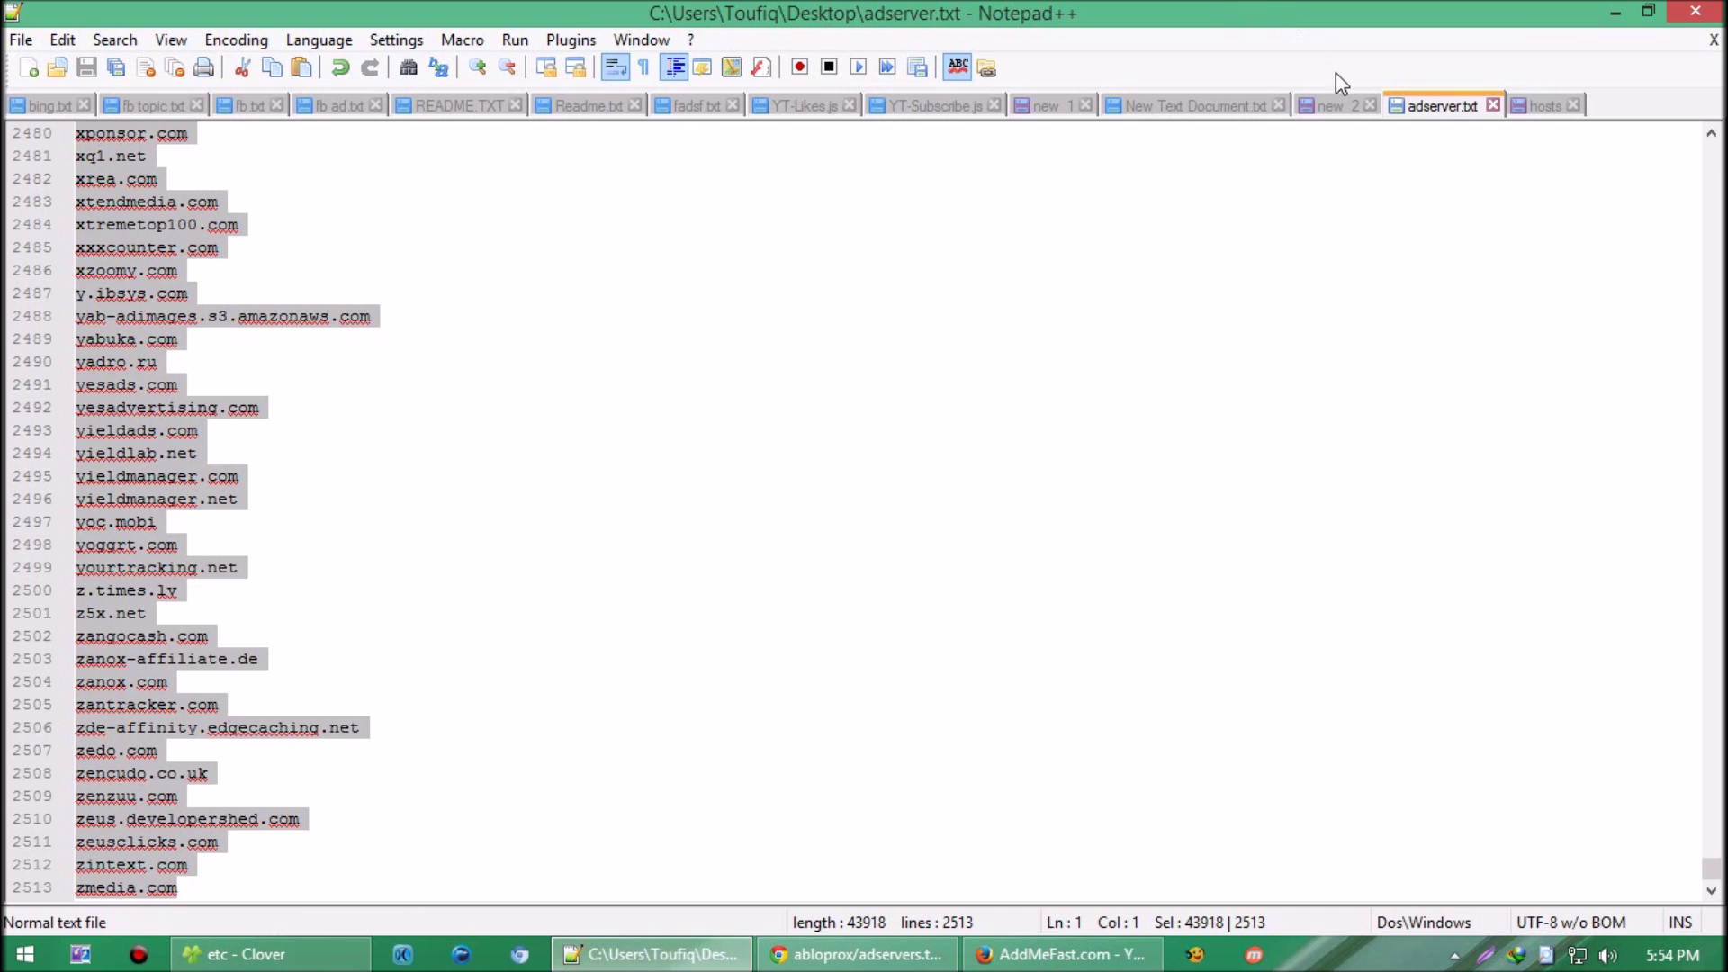
{"action": "left_click", "coordinate": [1542, 110]}
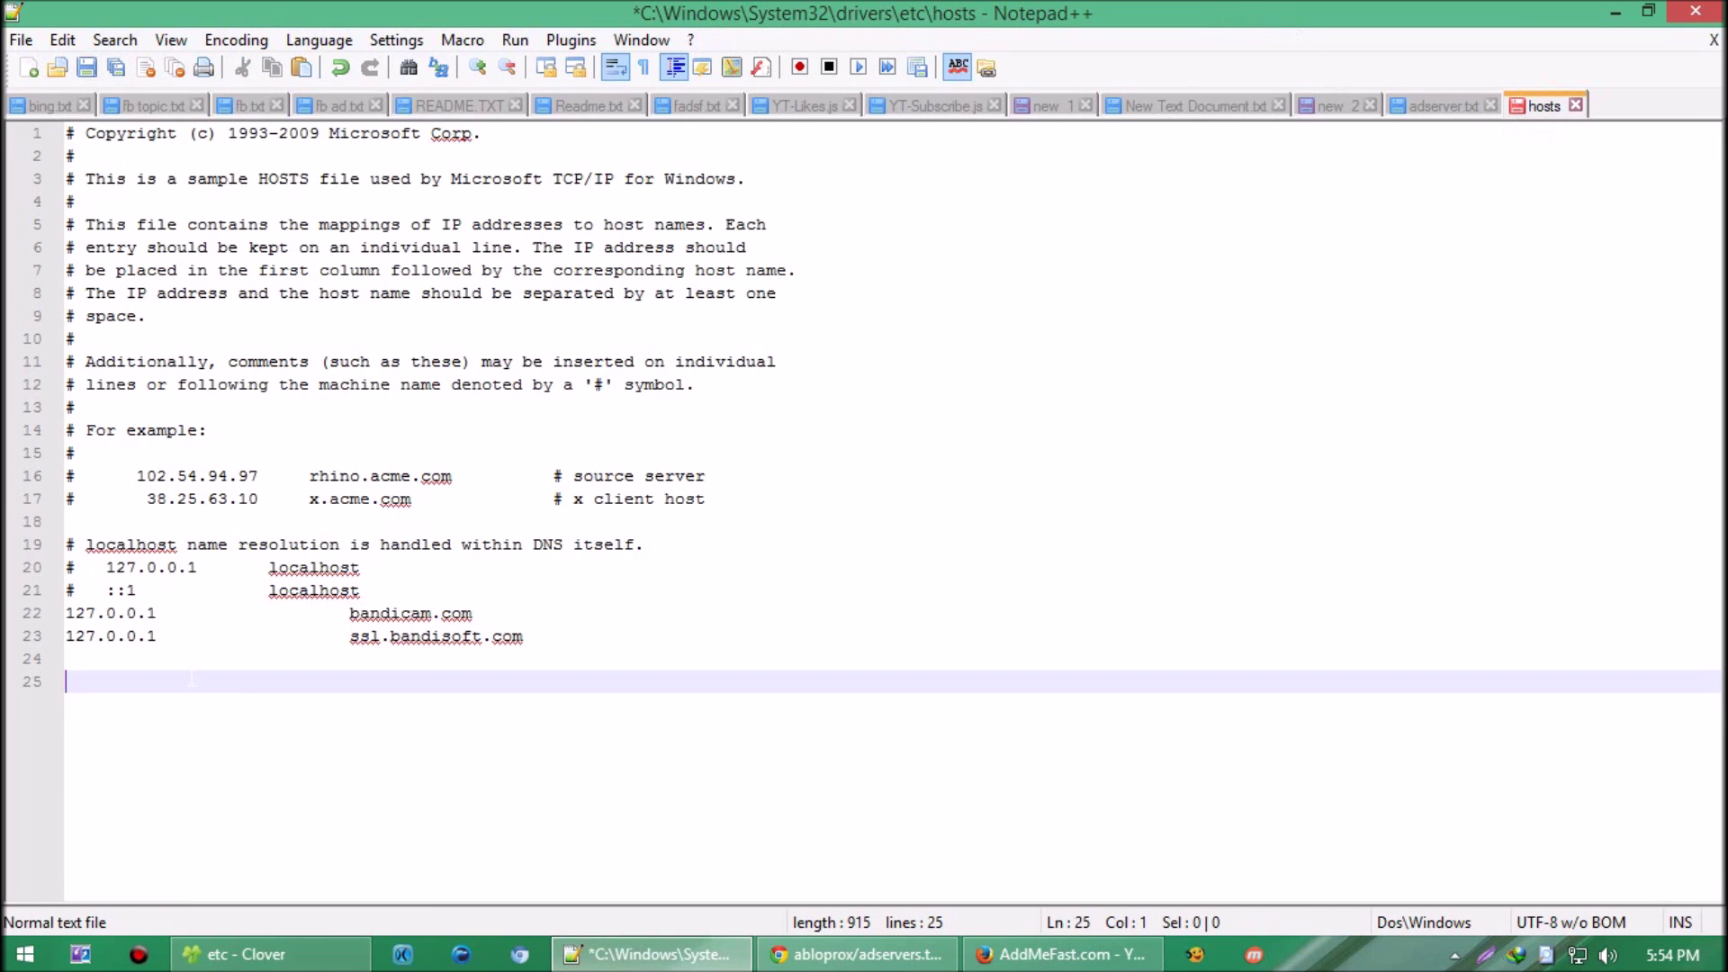
Paste the ad-server list into hosts at line 25, growing it to 2537 lines
{"action": "left_click", "coordinate": [125, 690]}
{"action": "key", "text": "ctrl+v"}
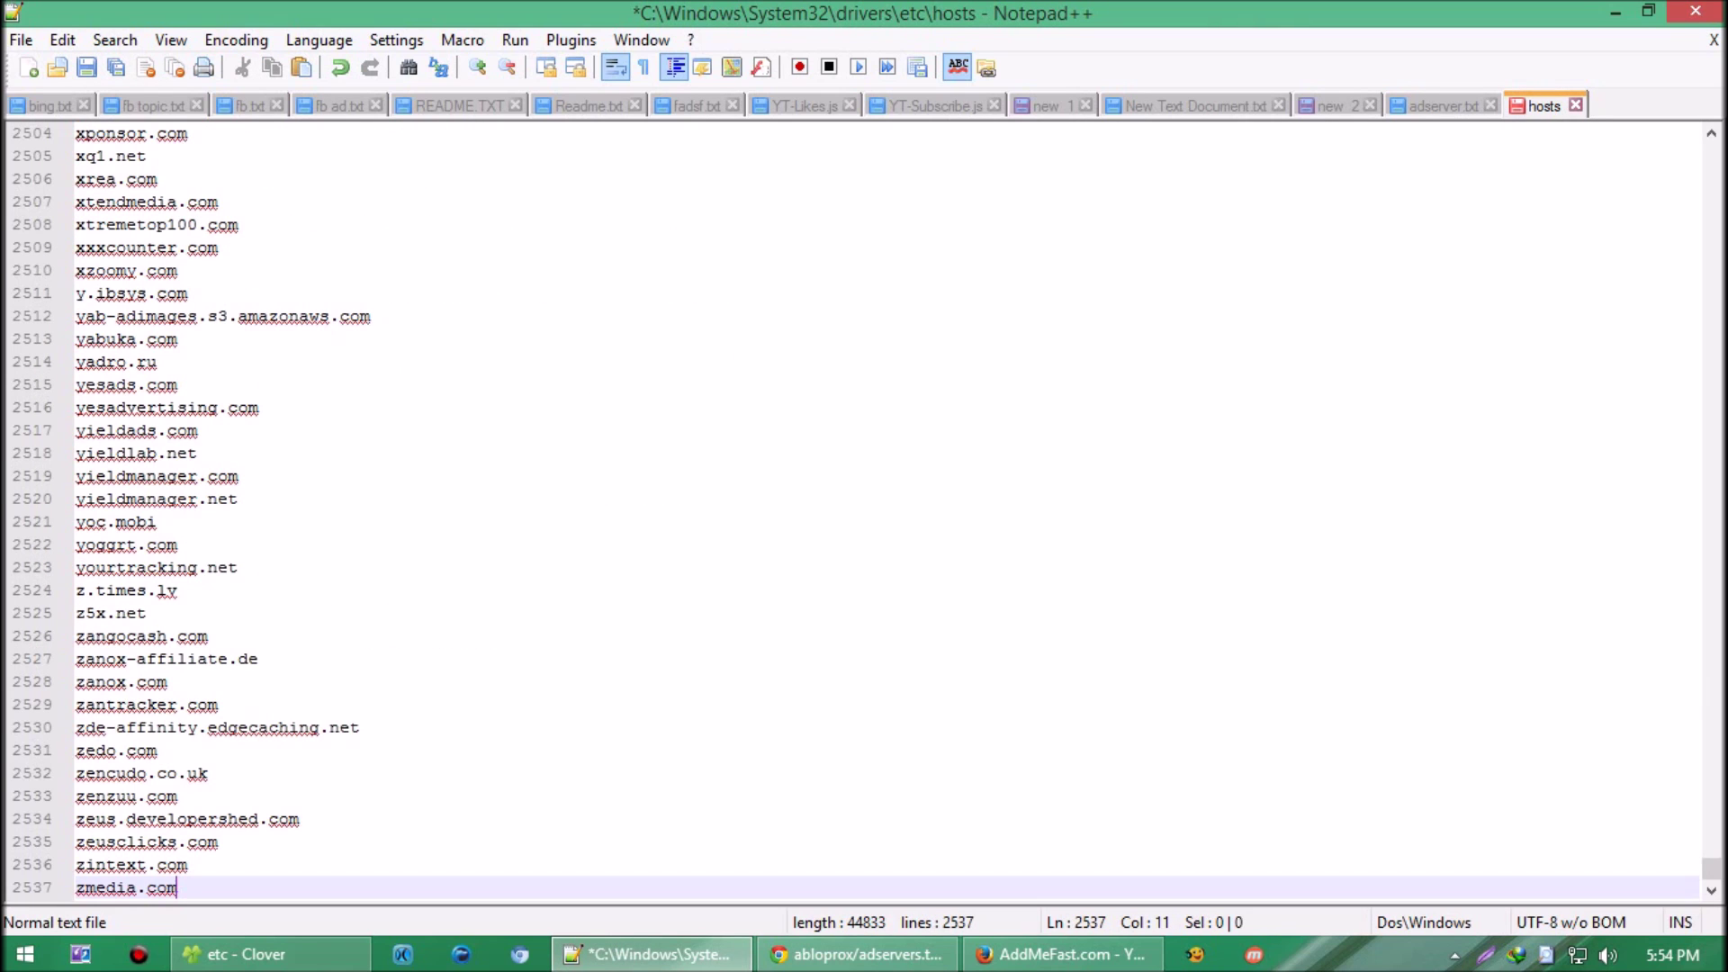
{"action": "scroll", "coordinate": [864, 513], "scroll_direction": "up", "scroll_amount": 9}
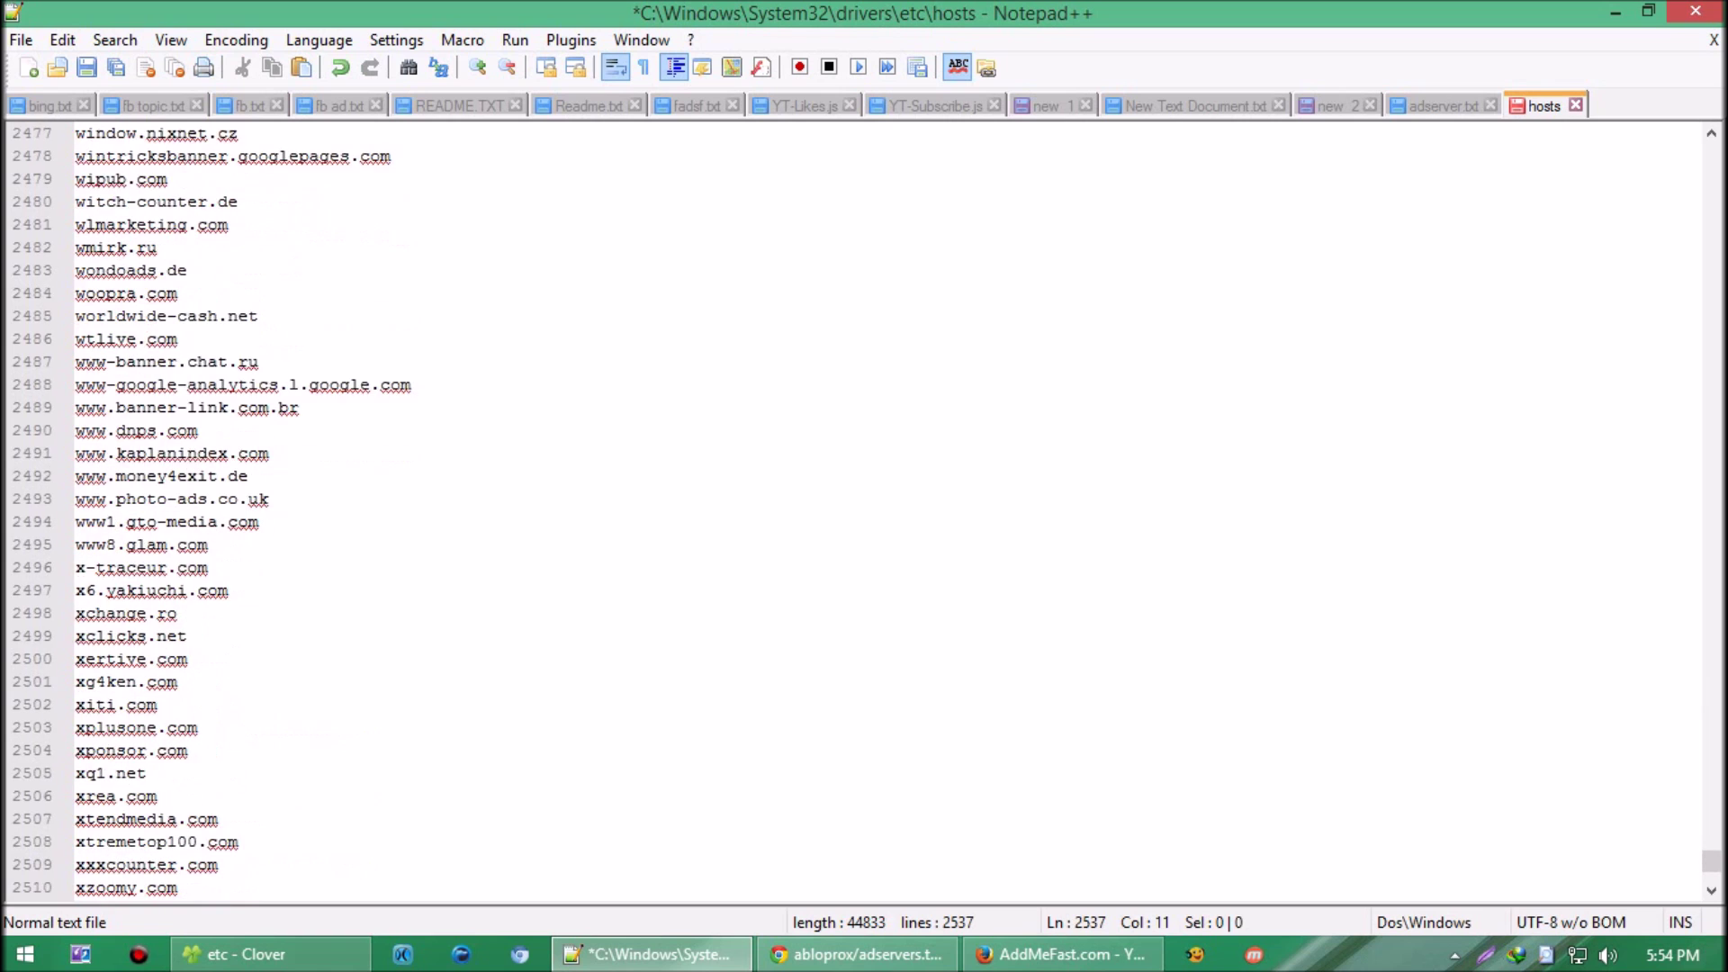
{"action": "scroll", "coordinate": [863, 513], "scroll_direction": "down", "scroll_amount": 9}
{"action": "left_click", "coordinate": [25, 40]}
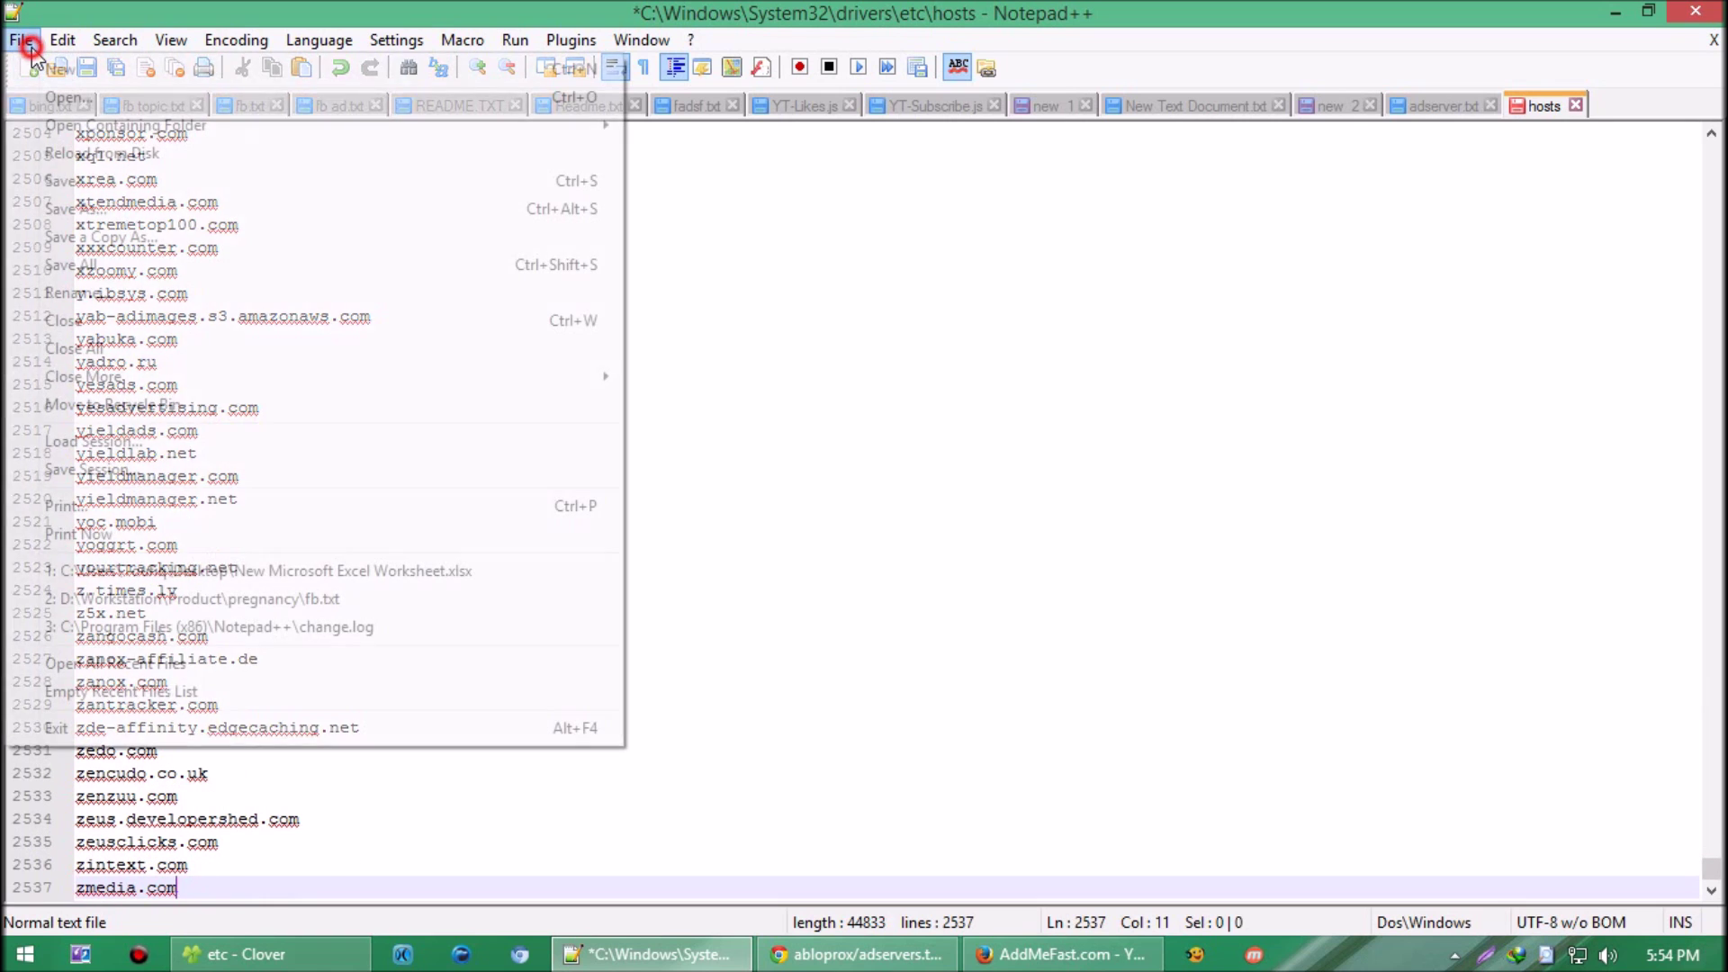